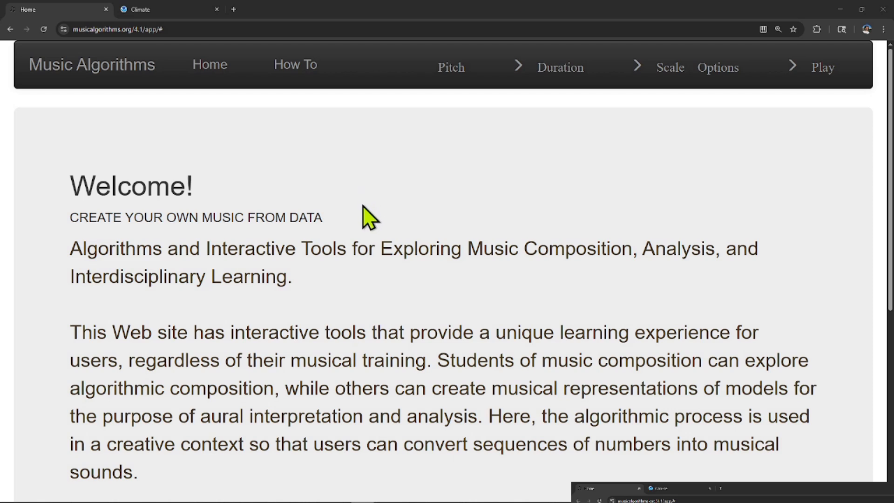
Generate NOWData monthly summarized precipitation for Spokane Area, years 2000 to 2025, on the Climate page and enlarge the results.
left_click(181, 7)
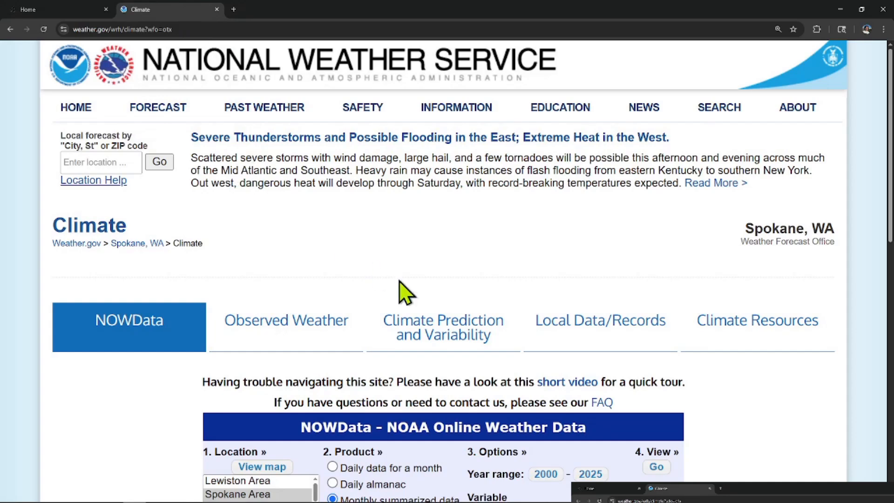
scroll(422, 273, "down", 5)
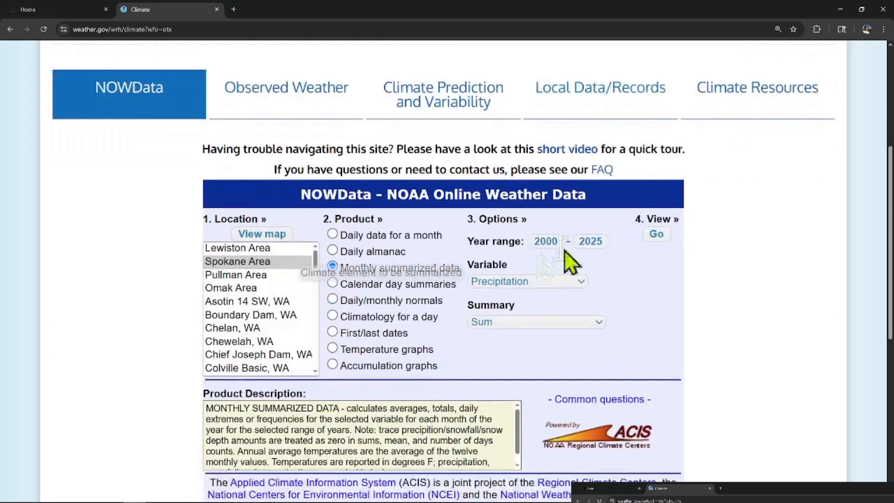
left_click(262, 262)
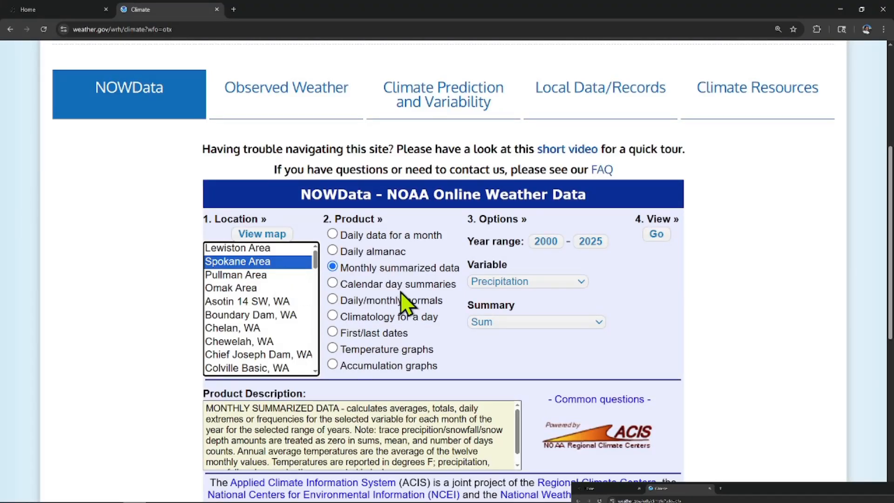
scroll(401, 291, "up", 5)
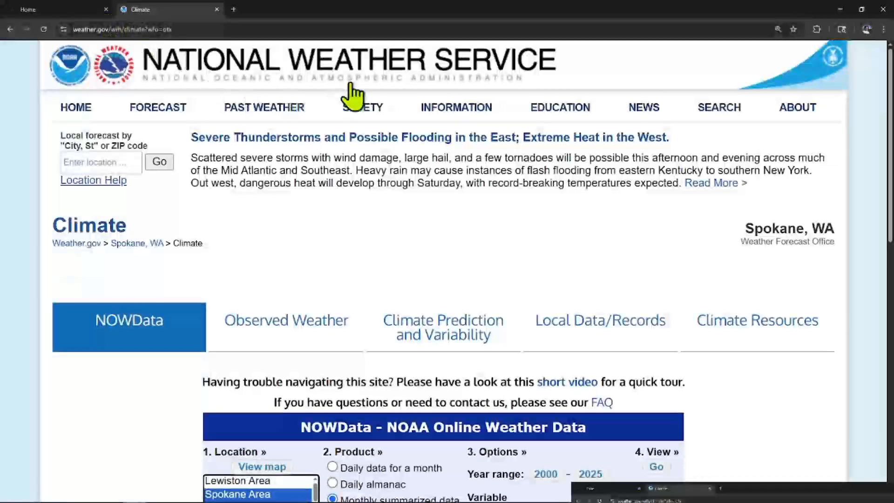
scroll(469, 186, "down", 7)
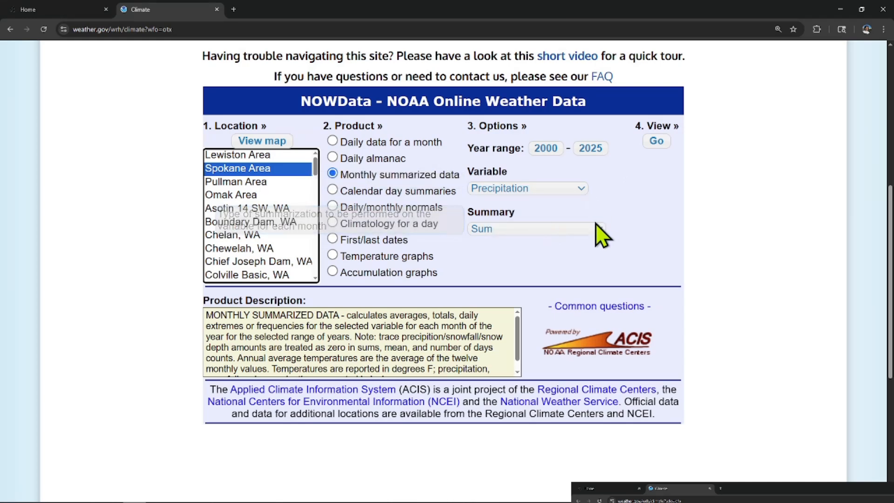
left_click(649, 142)
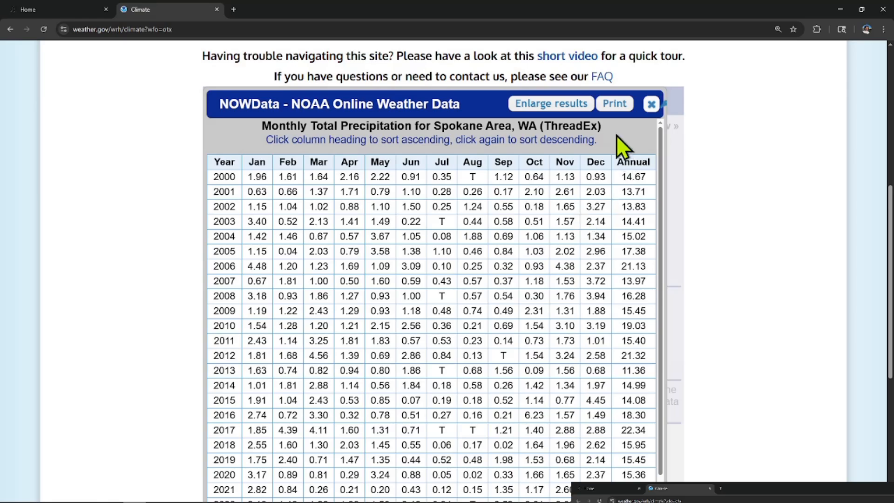
left_click(532, 106)
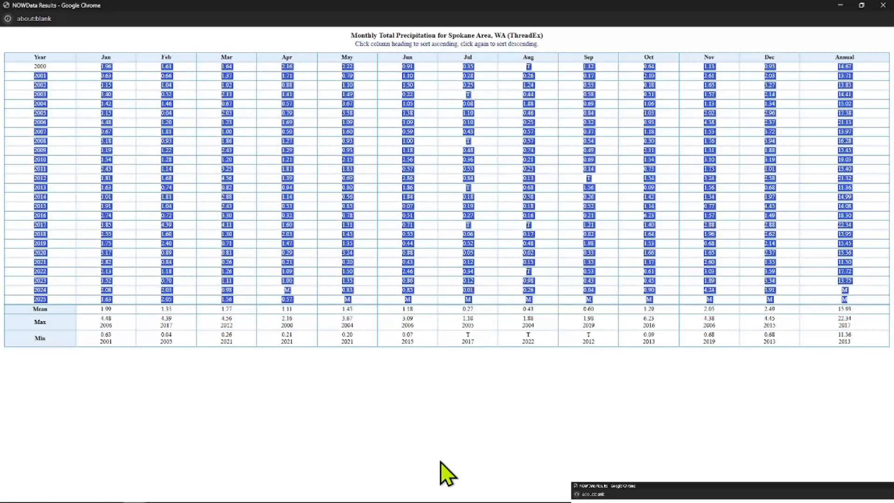
Switch to the Excel workbook Weather Data Spokane 2000-2025 and select the single-column snowfall values in P4:P30.
key("super")
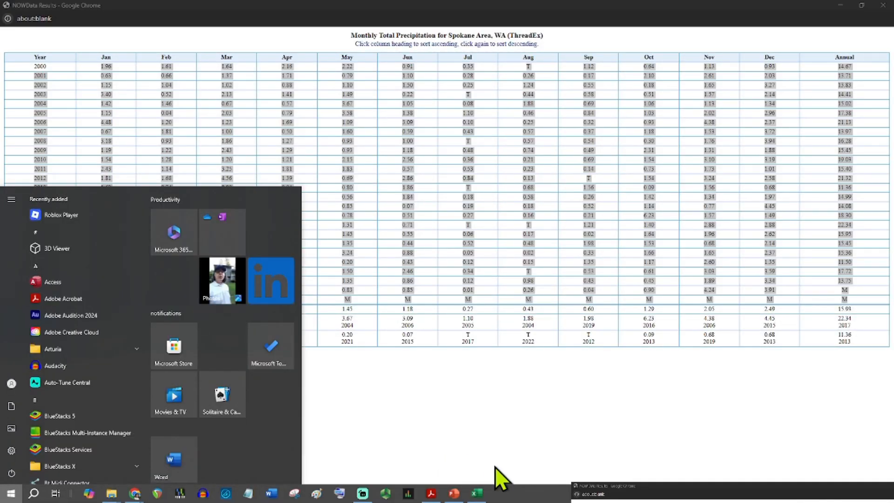
left_click(476, 493)
left_click(51, 126)
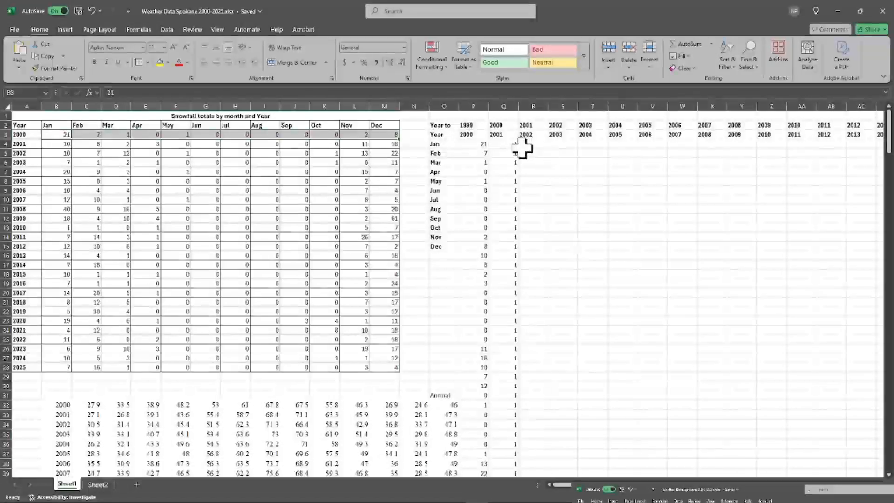
left_click_drag(475, 143, 484, 382)
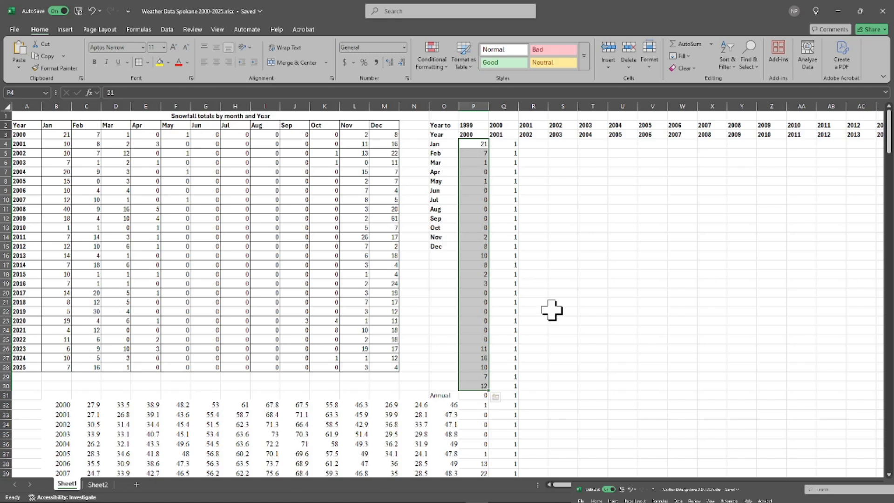
Copy the 2000 monthly snowfall totals in B3:M3 and paste them transposed as a linked or plain column starting at W16.
left_click_drag(42, 134, 384, 137)
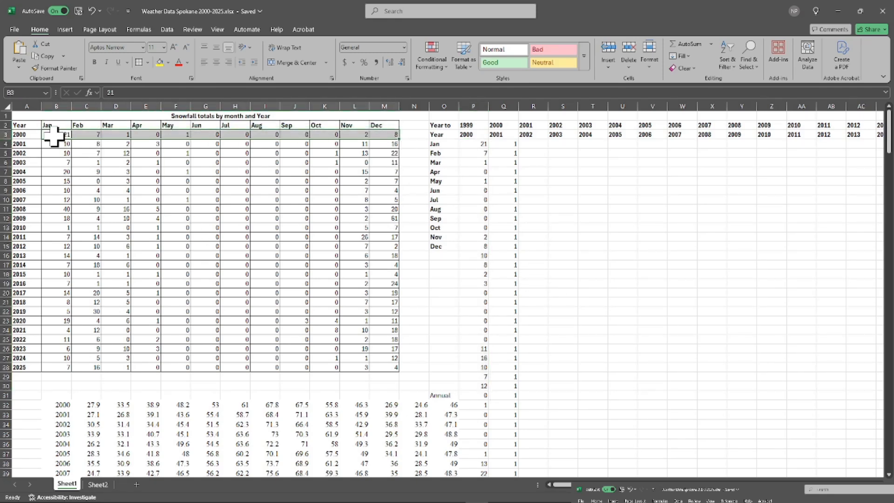
right_click(55, 135)
left_click(94, 165)
left_click(694, 254)
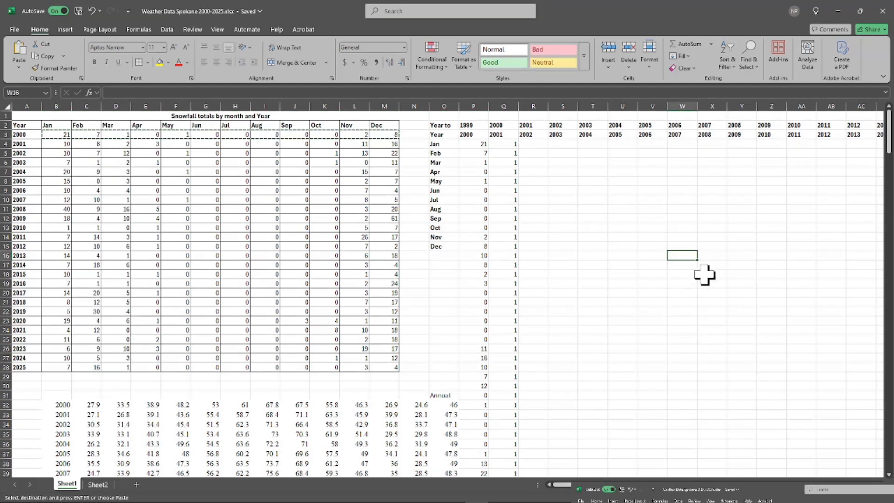
right_click(682, 258)
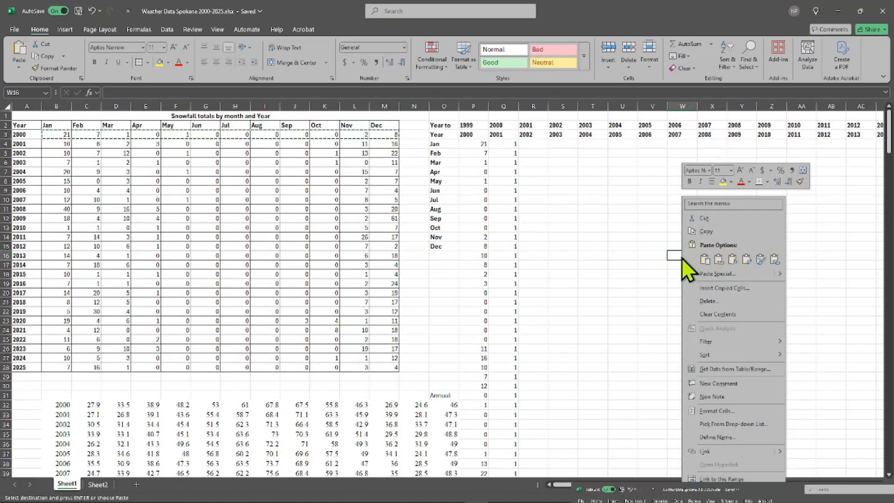
right_click(682, 258)
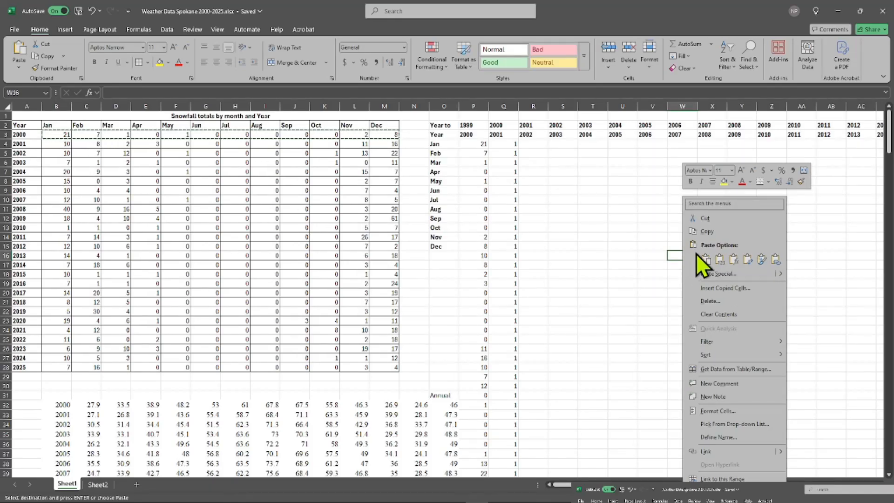
left_click(774, 259)
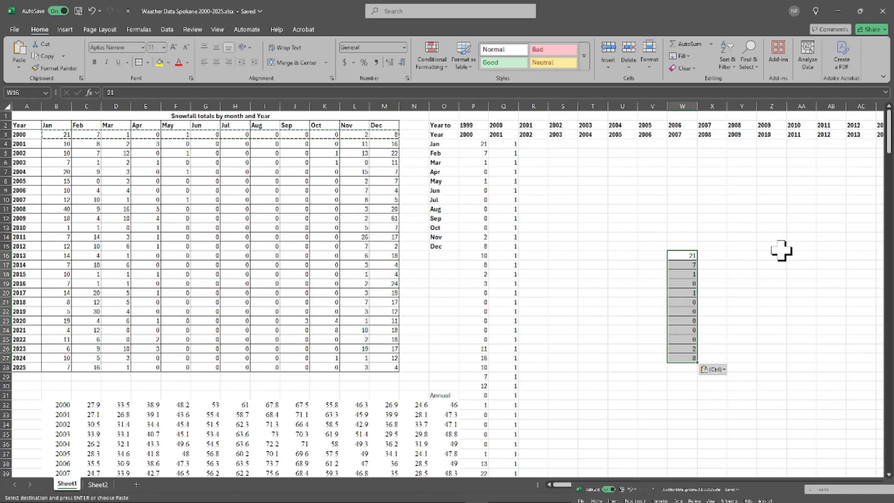
left_click(678, 257)
key("ctrl+Down")
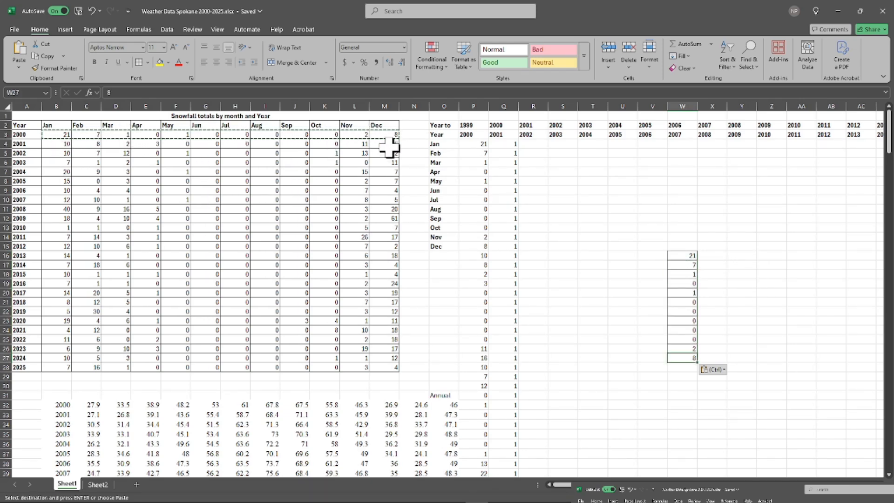
left_click(768, 339)
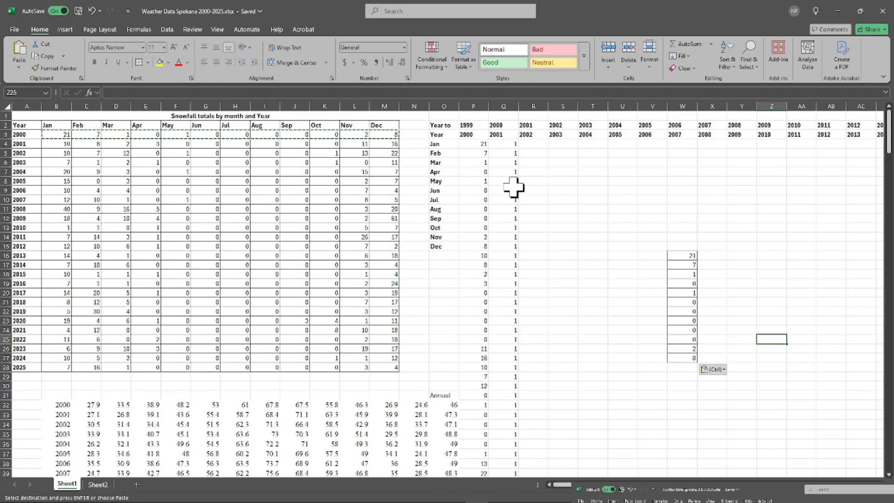
Select and copy the entire column of monthly snowfall values from P4 to P315.
scroll(509, 205, "down", 15)
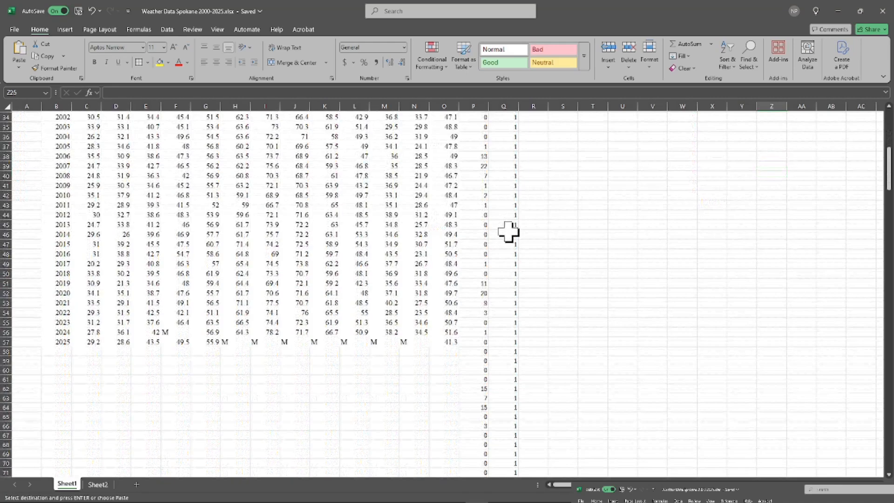
scroll(509, 262, "down", 20)
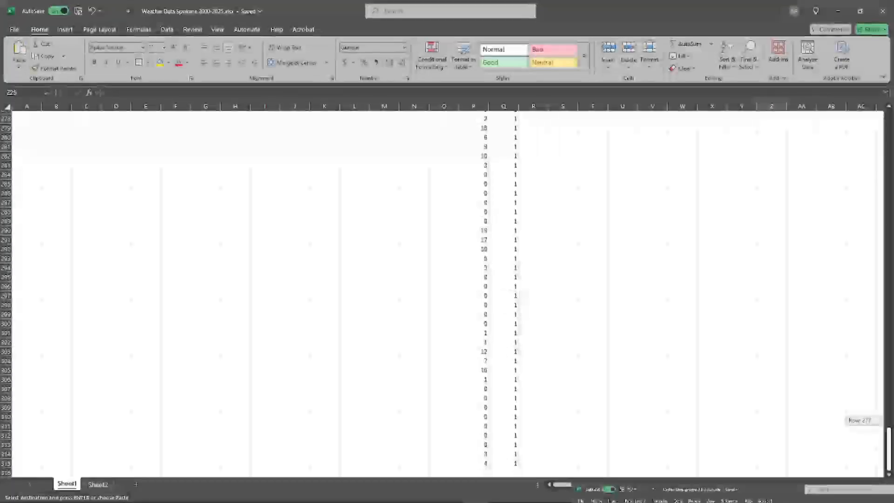
left_click_drag(464, 466, 475, 147)
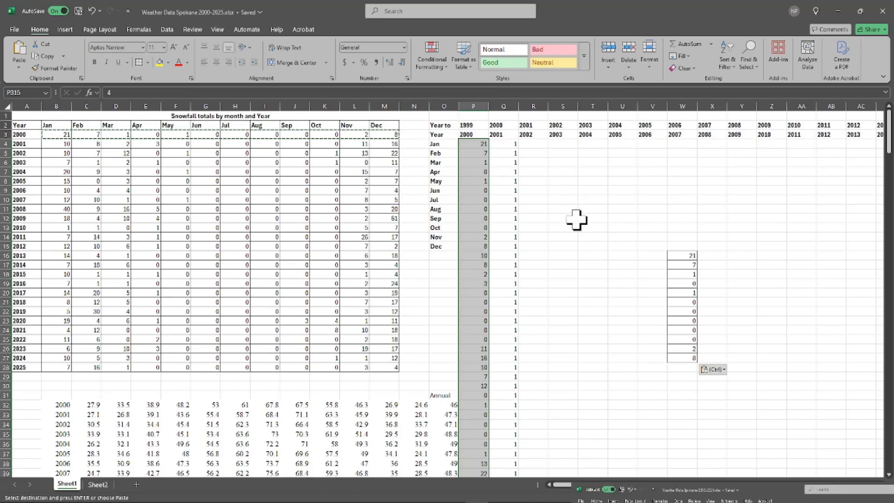
left_click(504, 144)
scroll(559, 252, "down", 8)
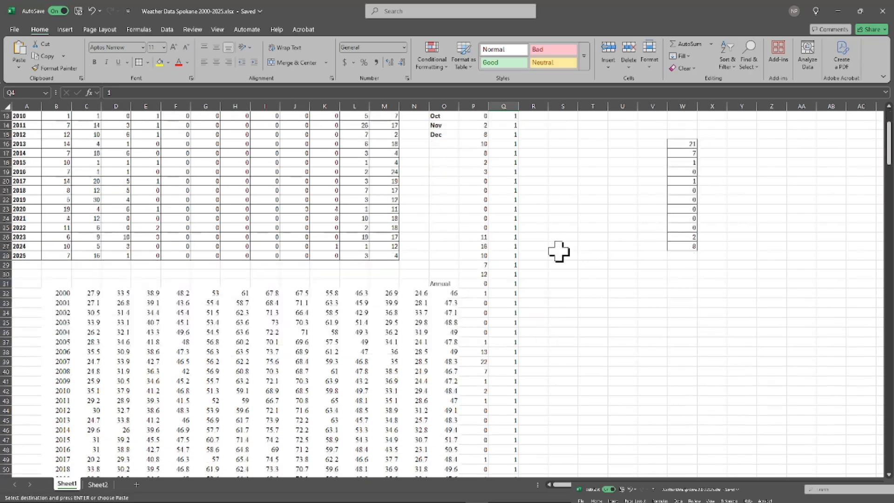
left_click_drag(473, 144, 484, 452)
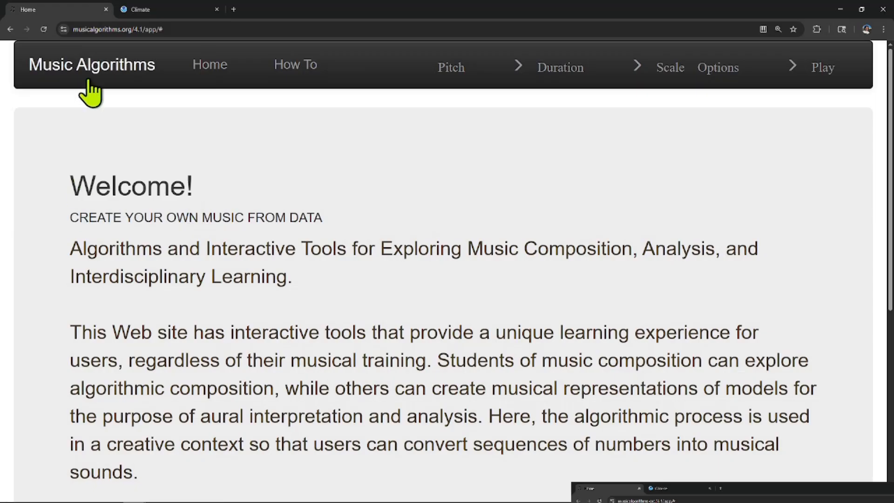
Switch to the Music Algorithms site in Chrome, go to its Pitch page and reload it to clear the existing voice data.
left_click(453, 70)
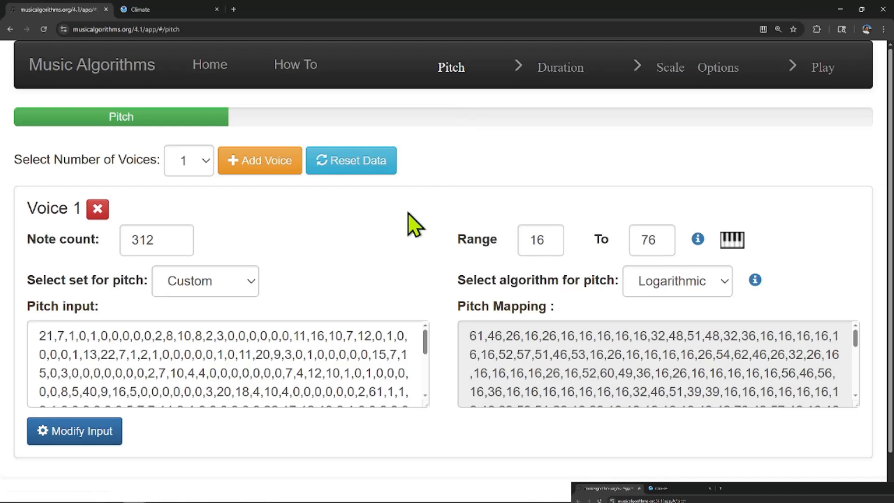
left_click(43, 29)
left_click(46, 32)
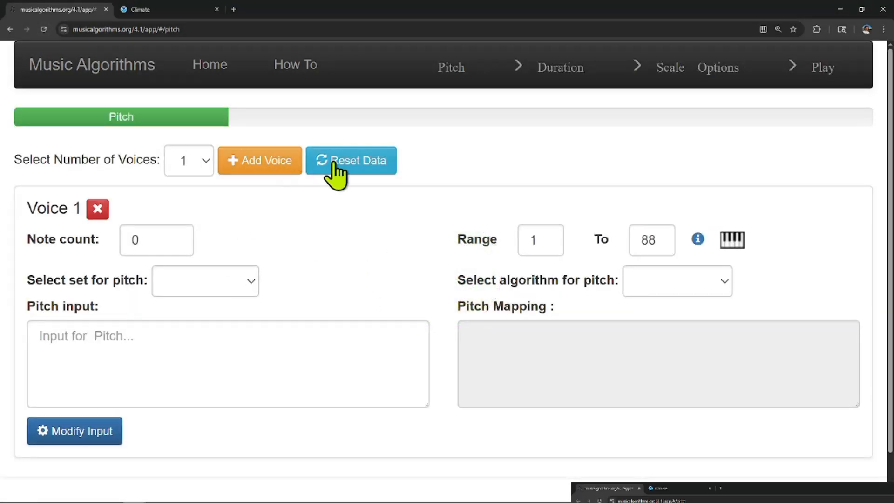
Set Voice 1's note count to 312 and its pitch set to Custom.
left_click(178, 238)
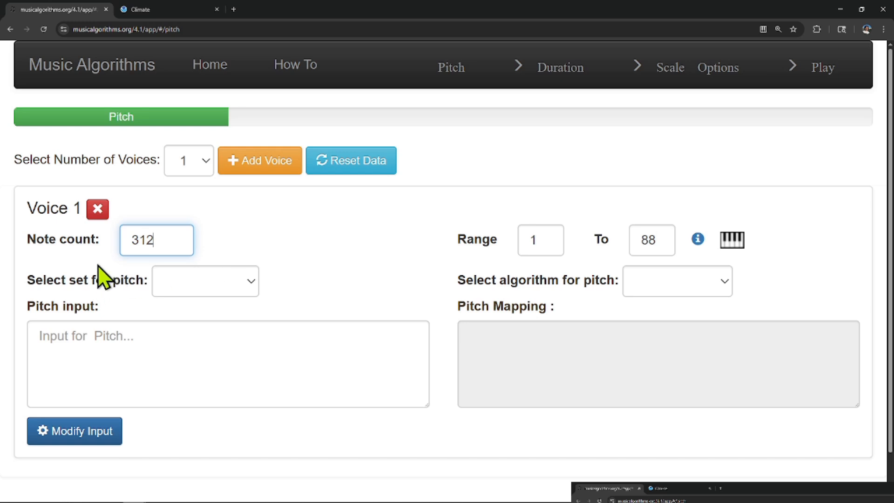
left_click(249, 294)
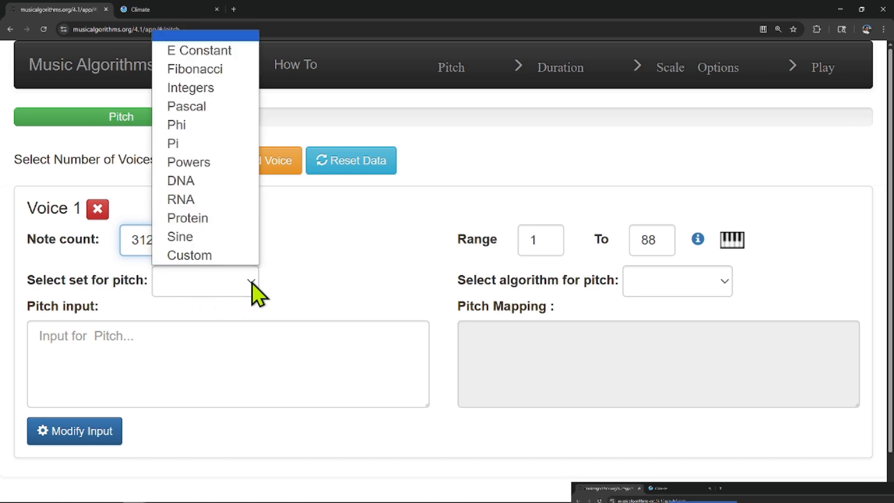
left_click(224, 255)
left_click(218, 340)
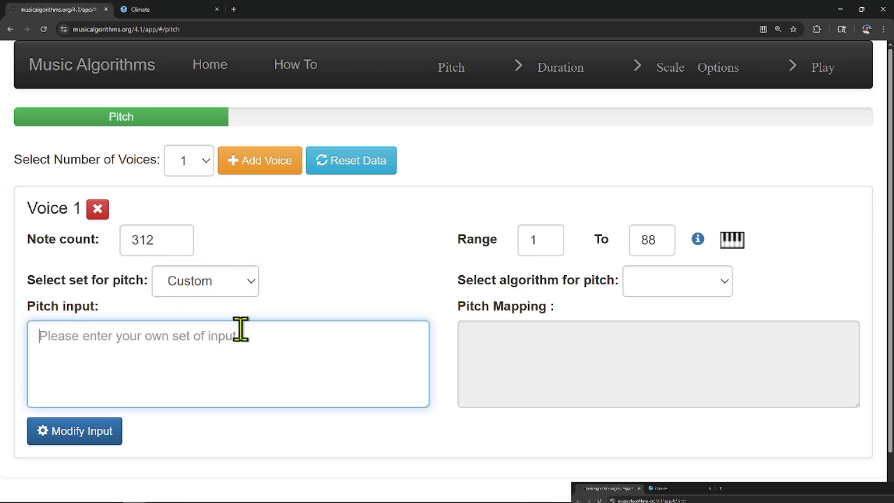
left_click(259, 290)
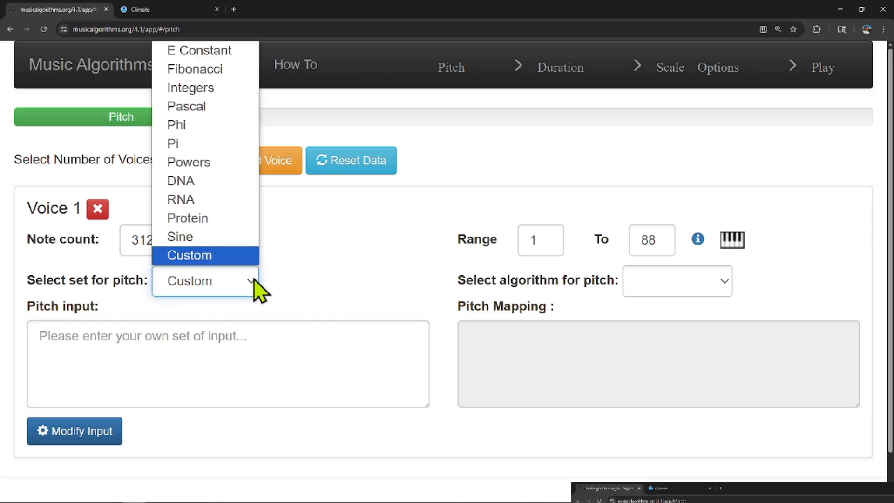
left_click(239, 258)
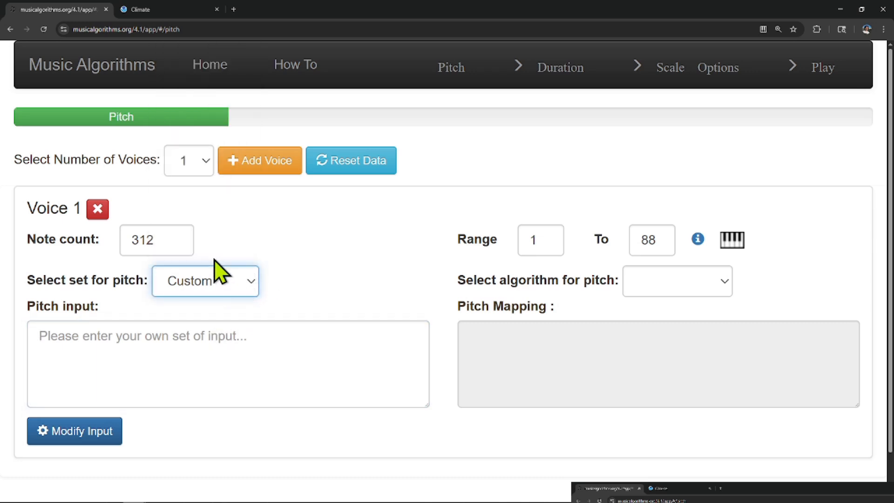
Paste the copied snowfall column as Voice 1's pitch input and open that data in the Data Workspace.
left_click(189, 340)
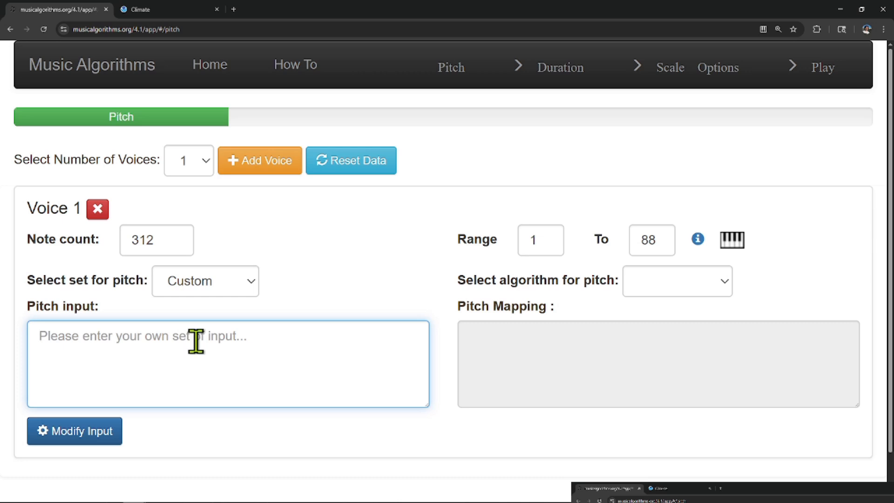
key("ctrl+v")
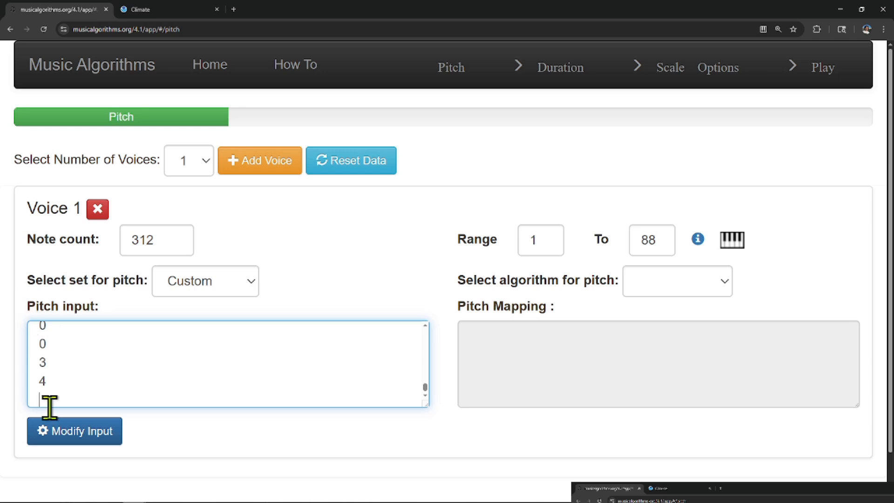
left_click(72, 433)
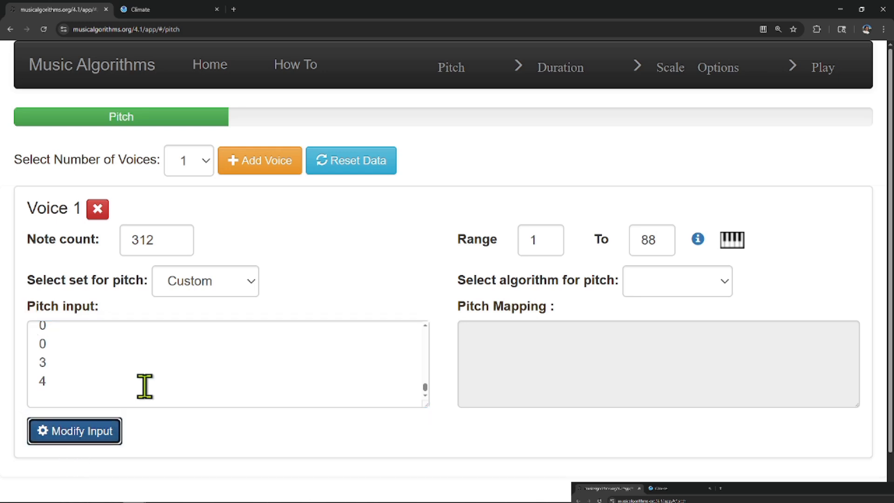
left_click(74, 440)
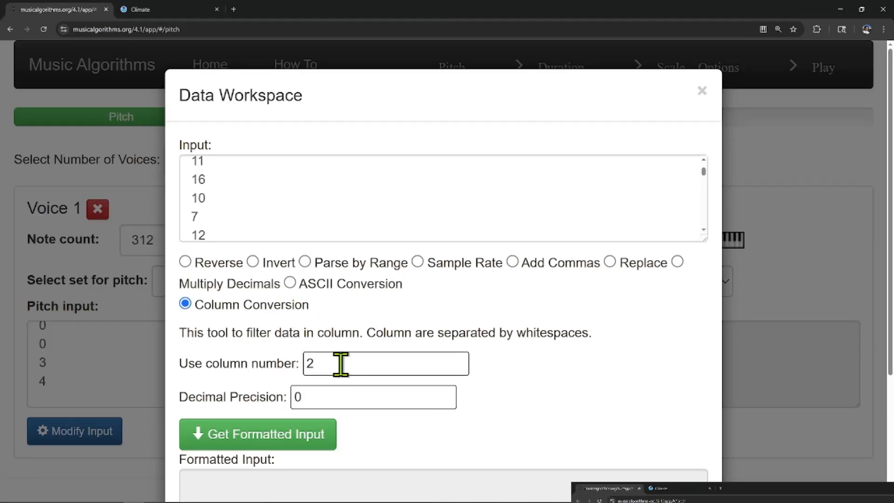
Convert the pitch data to a comma-separated list with Column Conversion using column number 1 and decimal precision 0, and apply it.
left_click(513, 262)
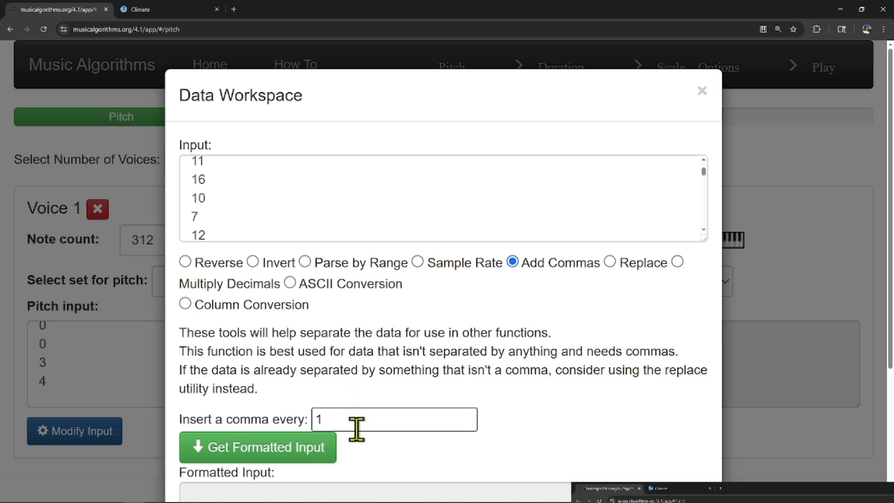
left_click(185, 304)
double_click(340, 363)
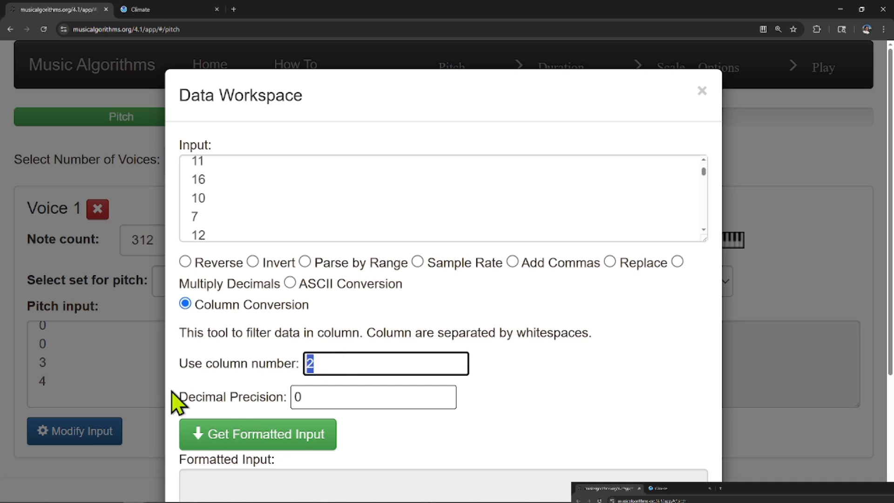
type("1")
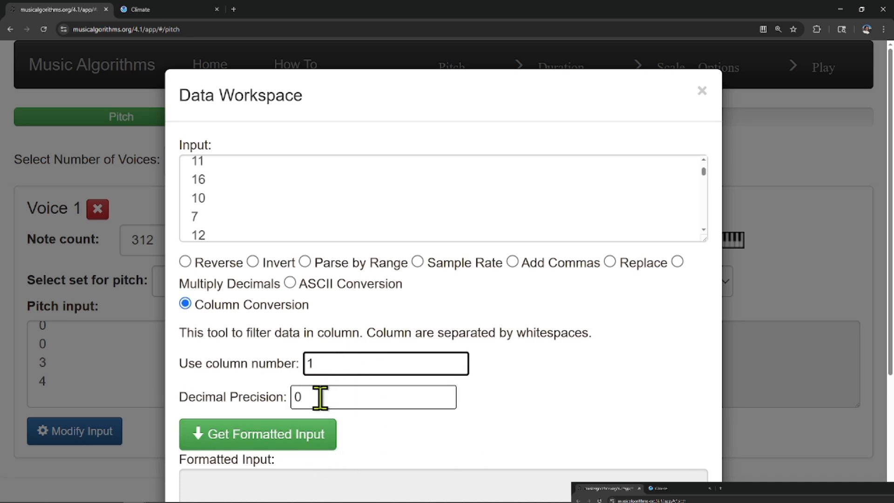
scroll(292, 455, "down", 3)
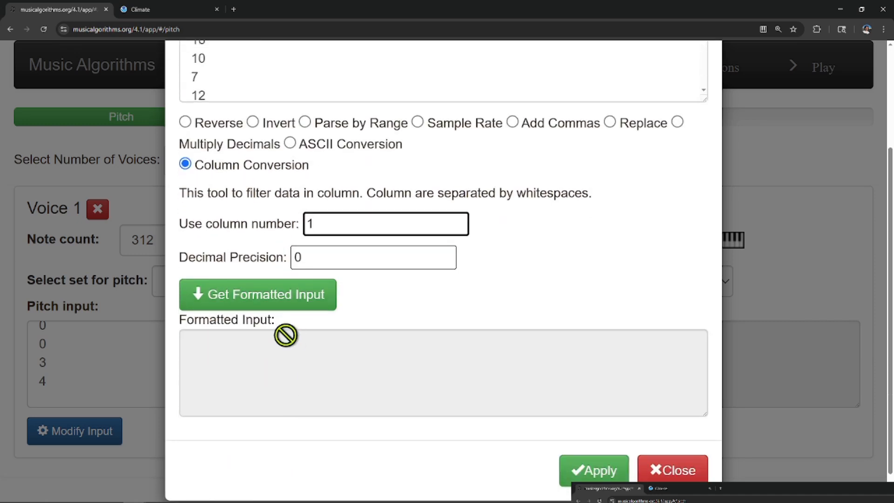
left_click(309, 300)
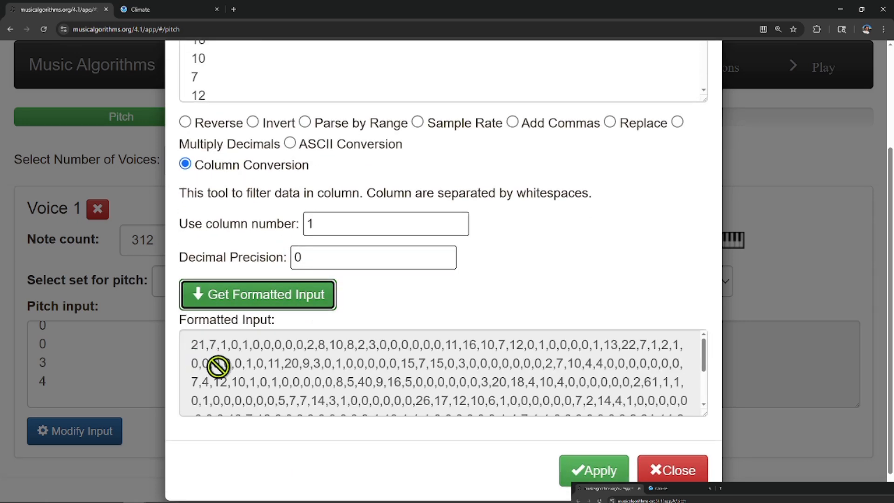
scroll(688, 361, "down", 5)
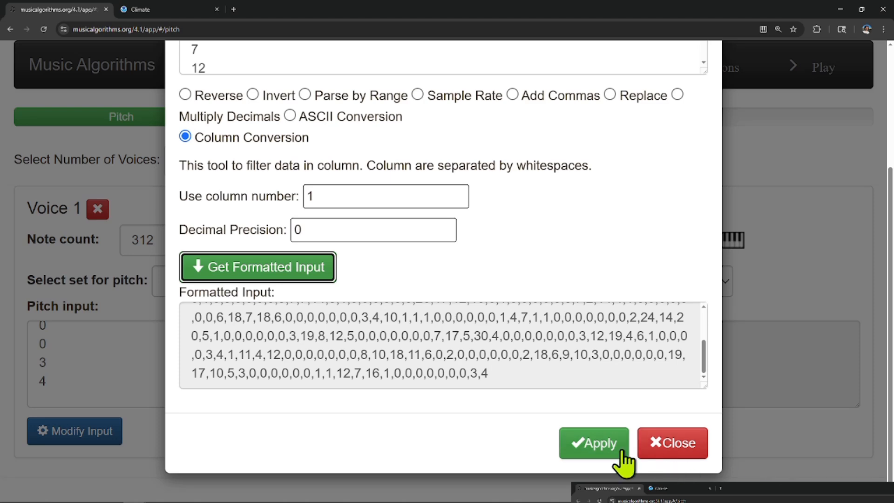
left_click(614, 451)
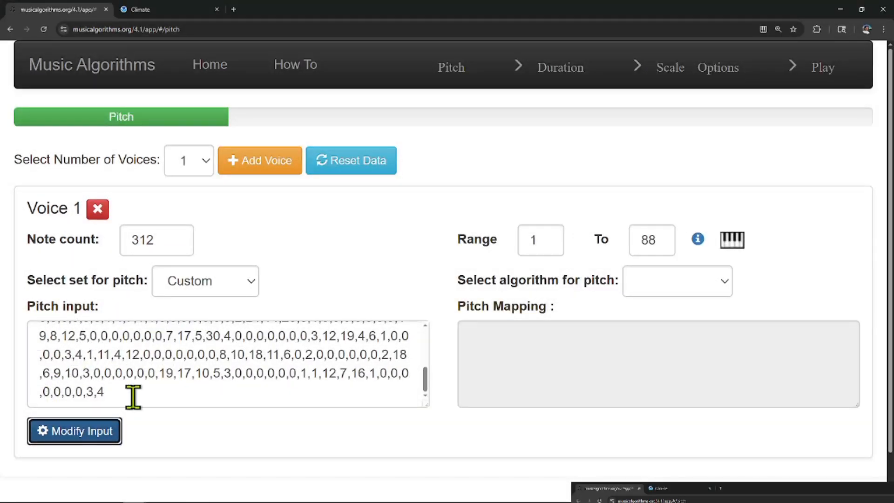
Consult the full note-number keyboard chart and set the lower limit of Voice 1's pitch range to 16.
double_click(531, 241)
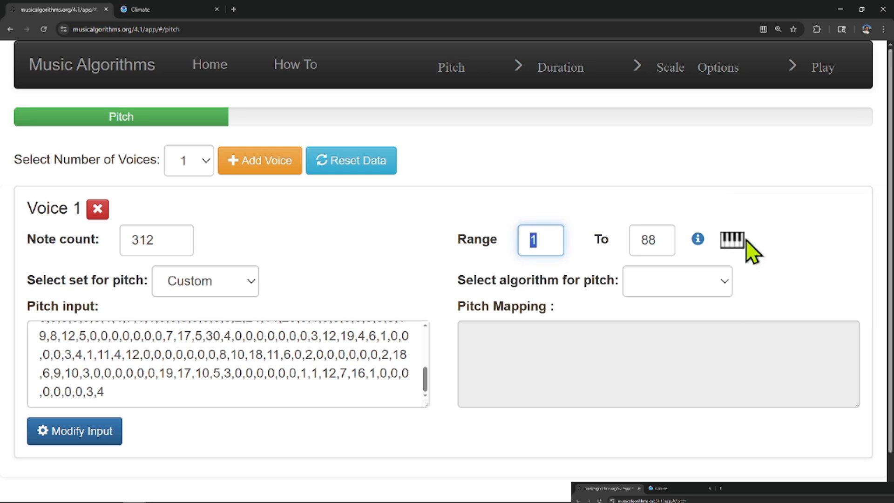
left_click(731, 244)
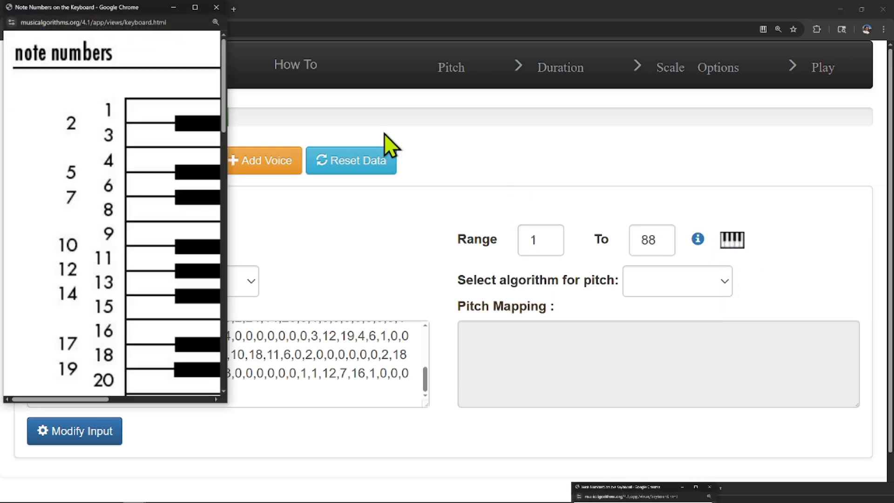
scroll(144, 200, "down", 15)
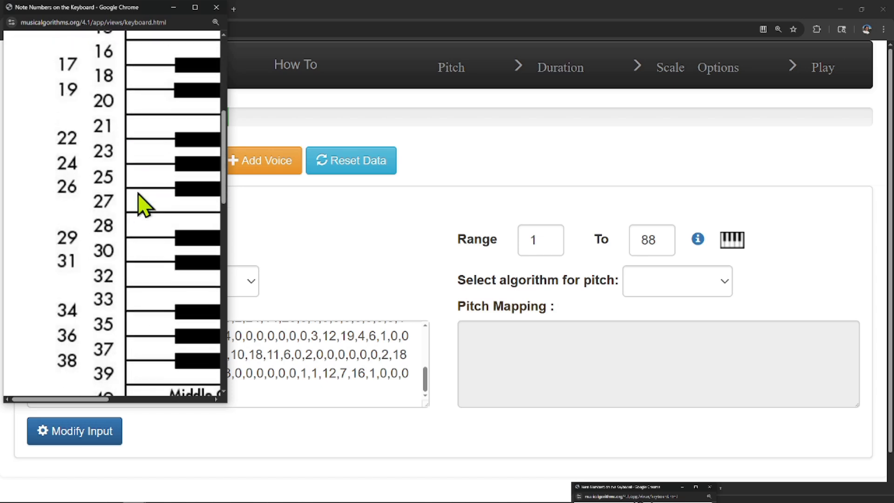
scroll(146, 279, "down", 2)
scroll(152, 289, "up", 16)
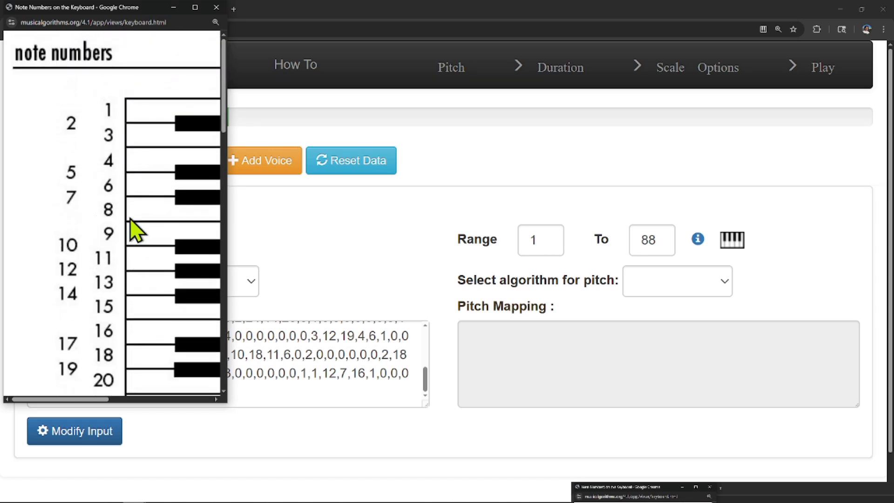
scroll(136, 229, "down", 5)
scroll(138, 223, "down", 10)
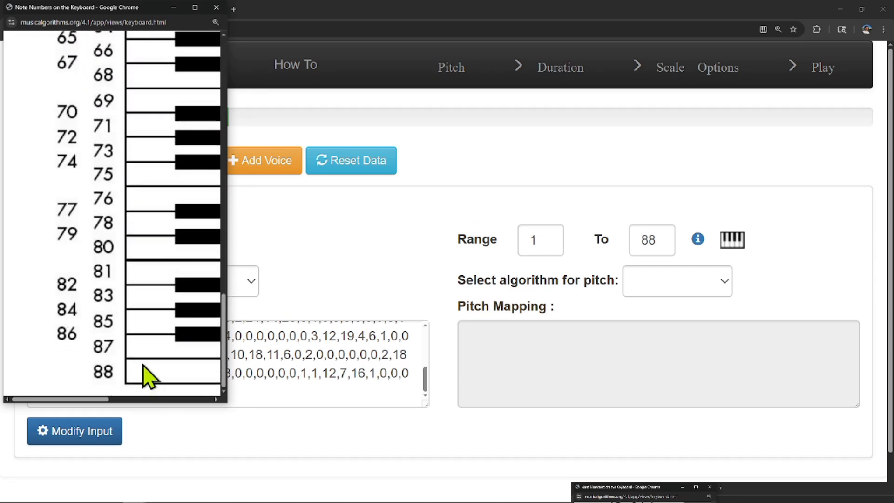
scroll(145, 353, "up", 16)
scroll(146, 303, "down", 2)
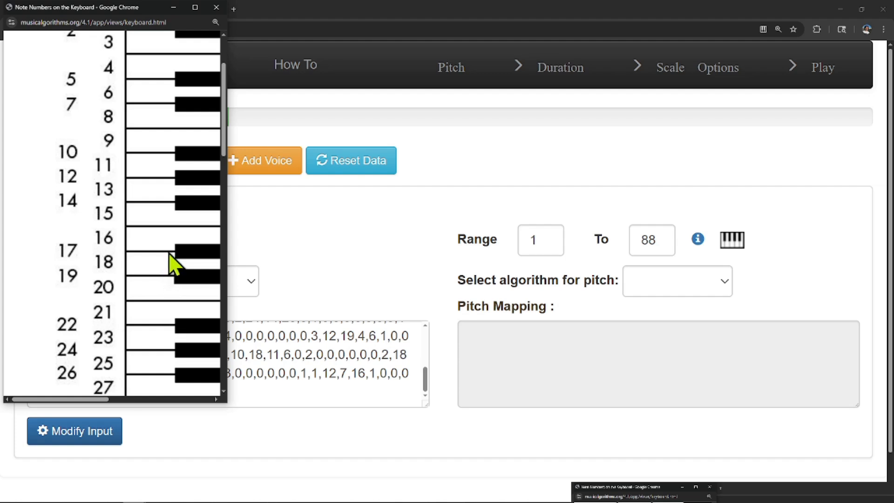
scroll(166, 275, "down", 1)
double_click(526, 243)
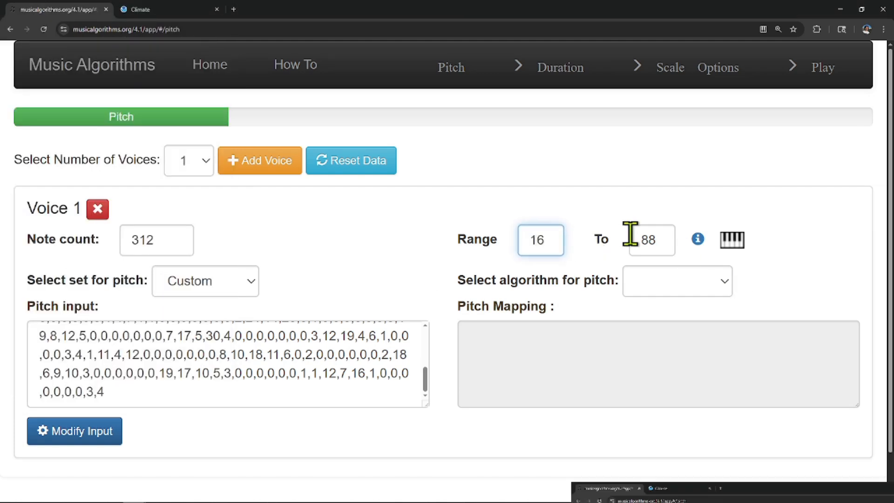
Check the high notes on the keyboard chart and set the upper limit of Voice 1's pitch range to 76.
left_click(732, 242)
scroll(169, 305, "down", 20)
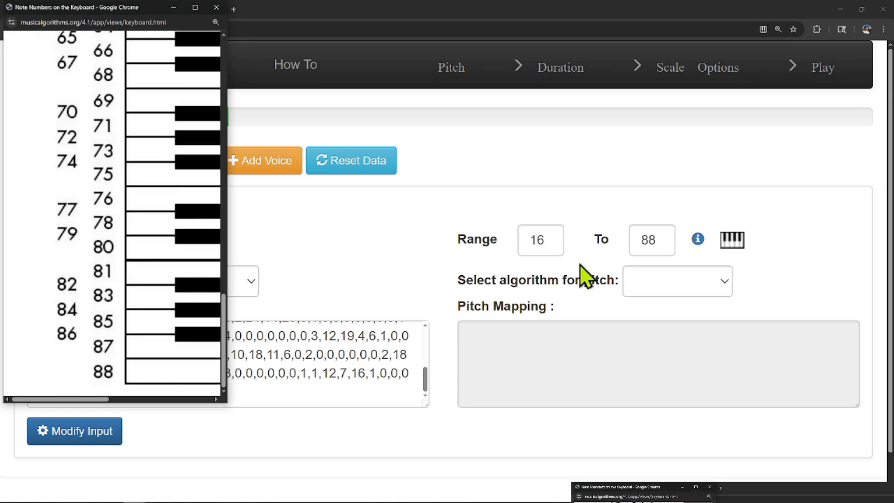
double_click(656, 239)
type("76")
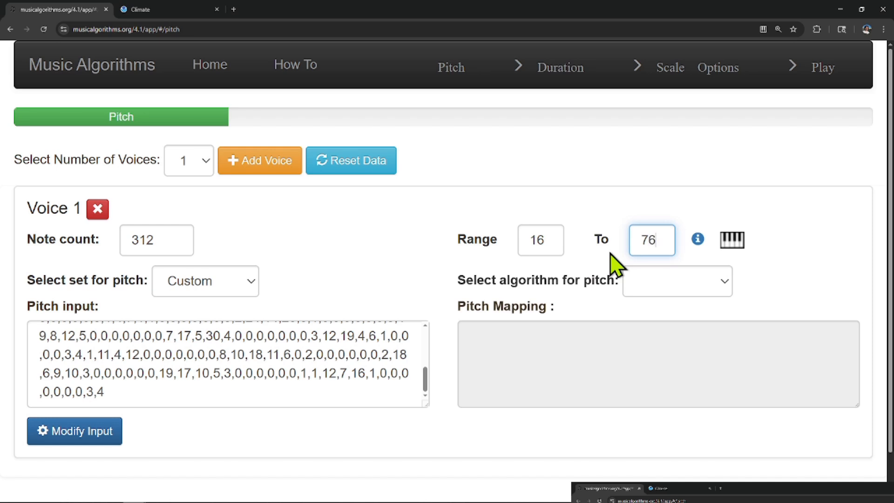
Choose the Logarithmic algorithm for Voice 1's pitch and look through the resulting pitch mapping.
left_click(727, 291)
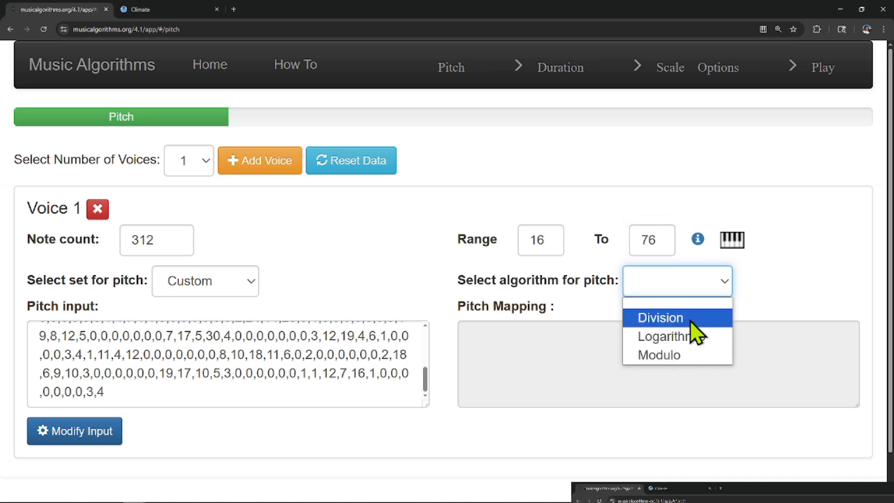
left_click(694, 336)
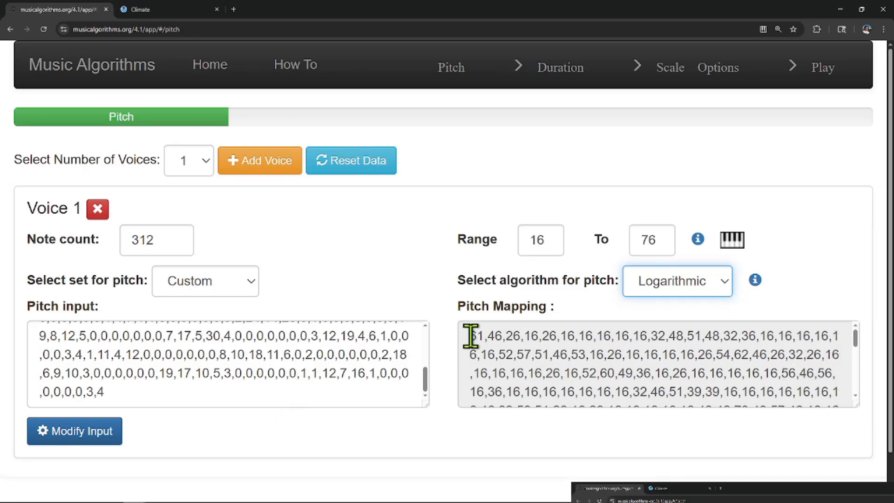
scroll(486, 344, "down", 5)
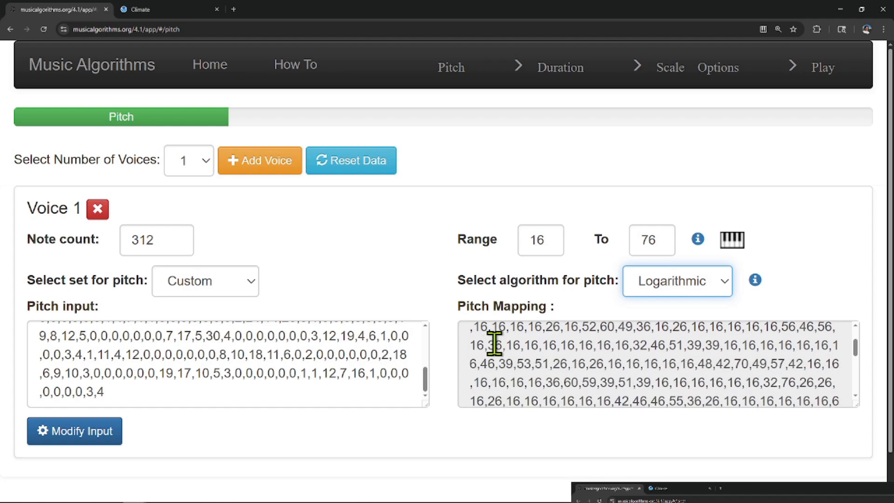
scroll(639, 351, "up", 5)
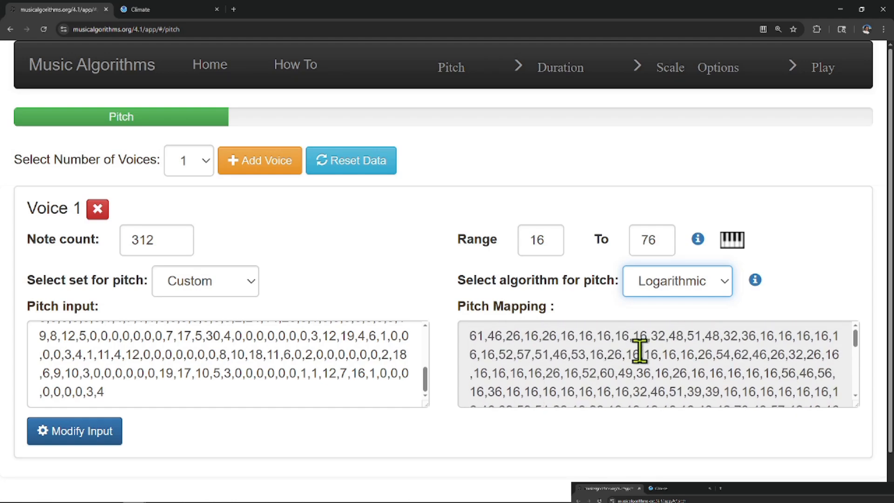
Proceed to the Duration page, set Voice 1's duration set to Custom and enter 1 as the duration input.
scroll(708, 241, "down", 1)
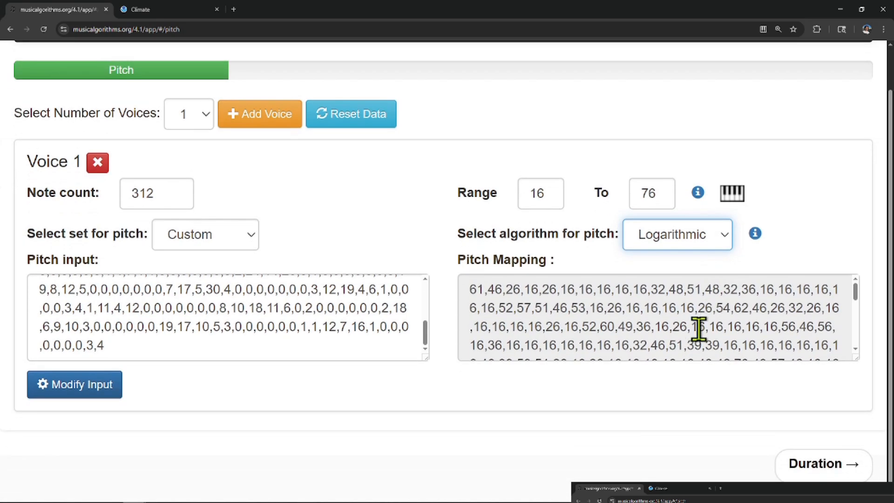
left_click(840, 462)
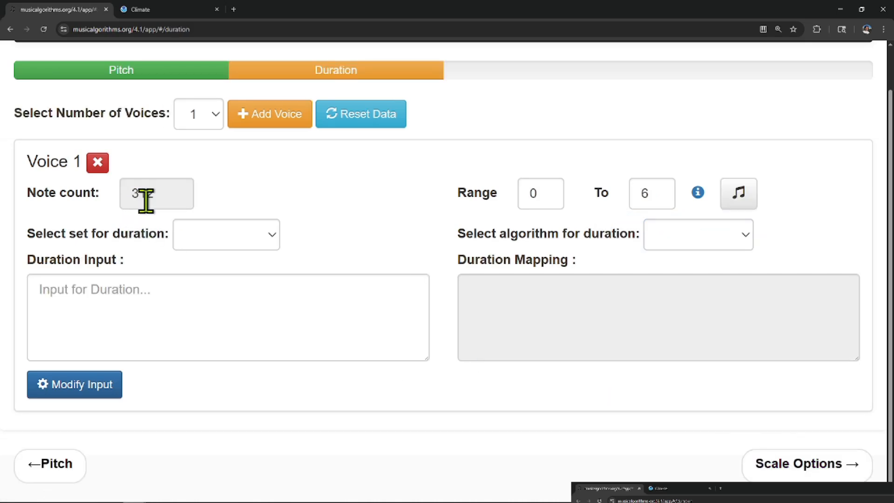
left_click(273, 235)
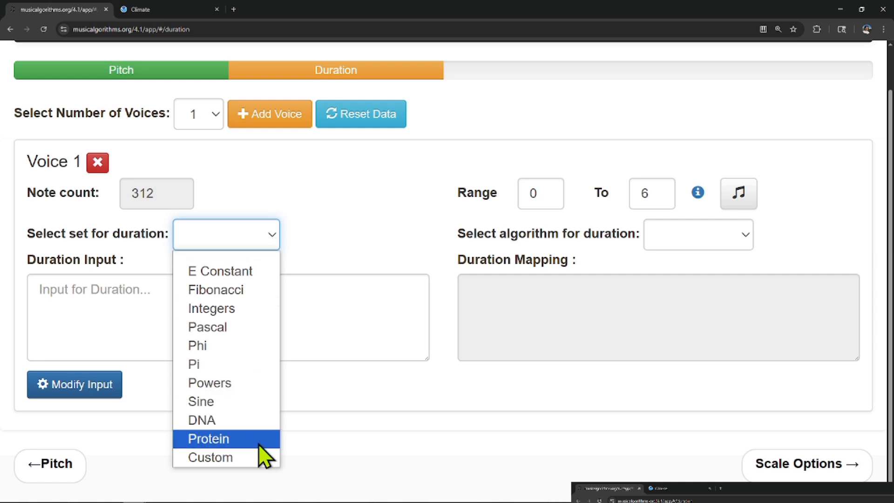
left_click(259, 457)
left_click(148, 280)
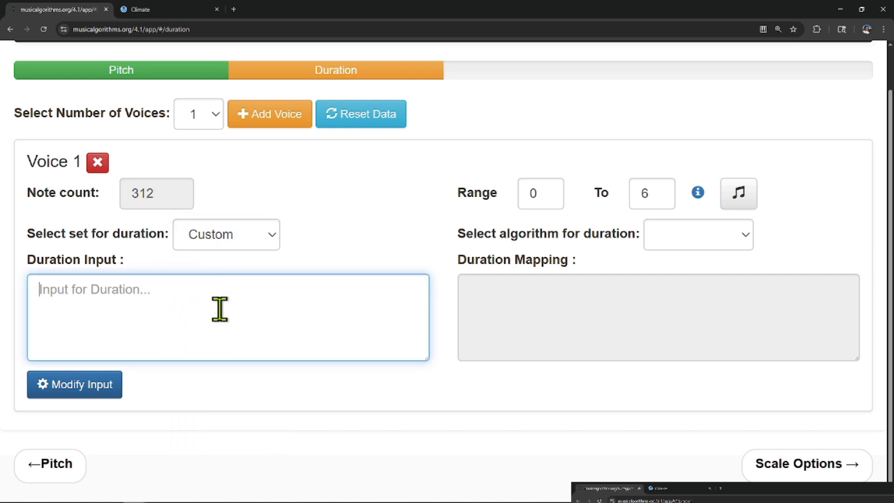
type("1")
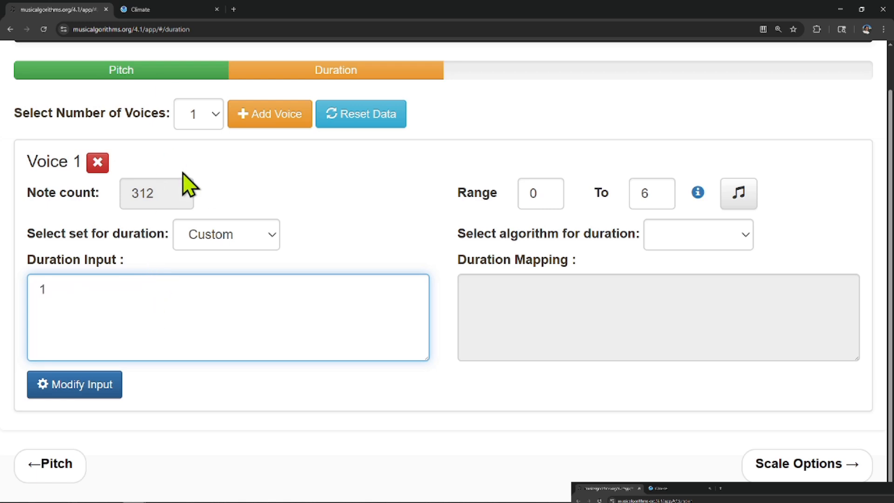
Switch to the Spokane weather workbook in Excel and copy the column of 1s from Q4 to Q315.
key("alt+Tab")
key("alt+Tab")
key("alt+Tab")
key("alt+Tab")
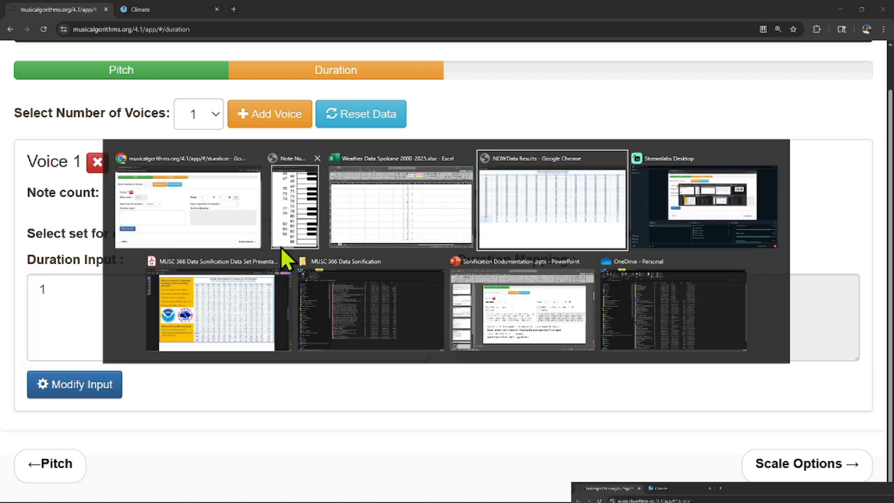
left_click(410, 203)
left_click(505, 126)
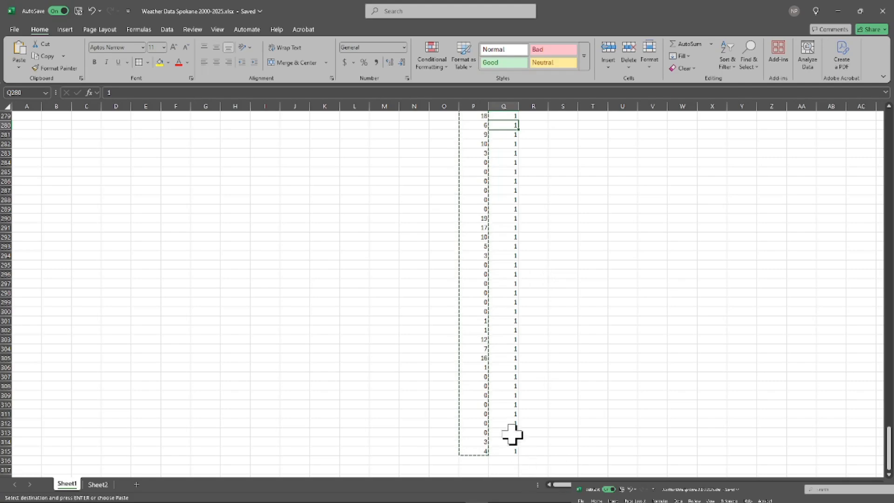
left_click_drag(512, 449, 497, 145)
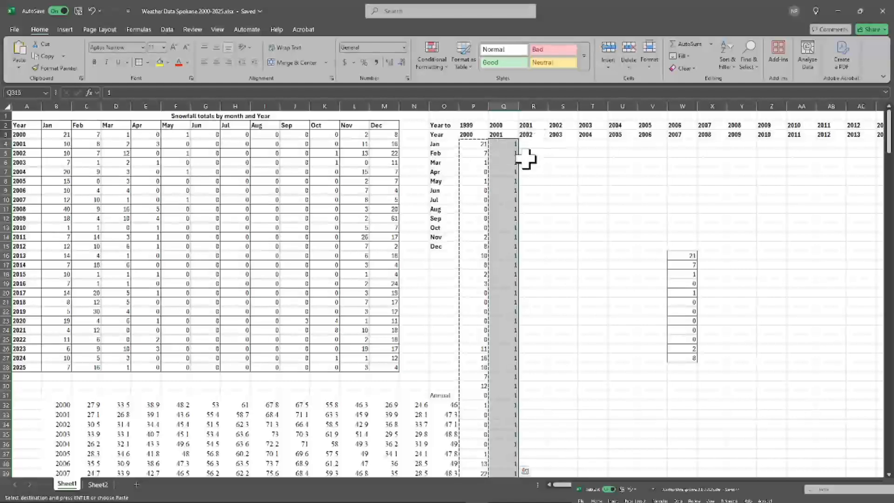
key("ctrl+c")
Return to Music Algorithms in Chrome, replace the duration input with the copied column and open it in the Data Workspace.
key("alt+Tab")
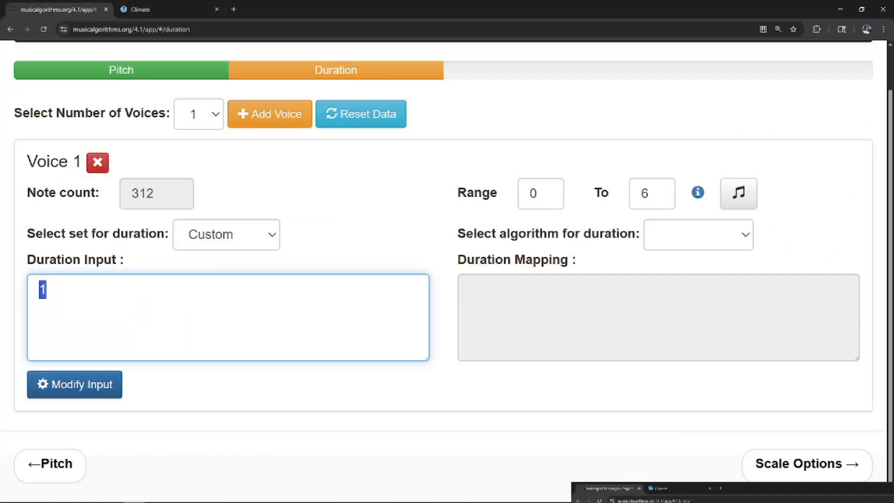
key("ctrl+v")
left_click(95, 386)
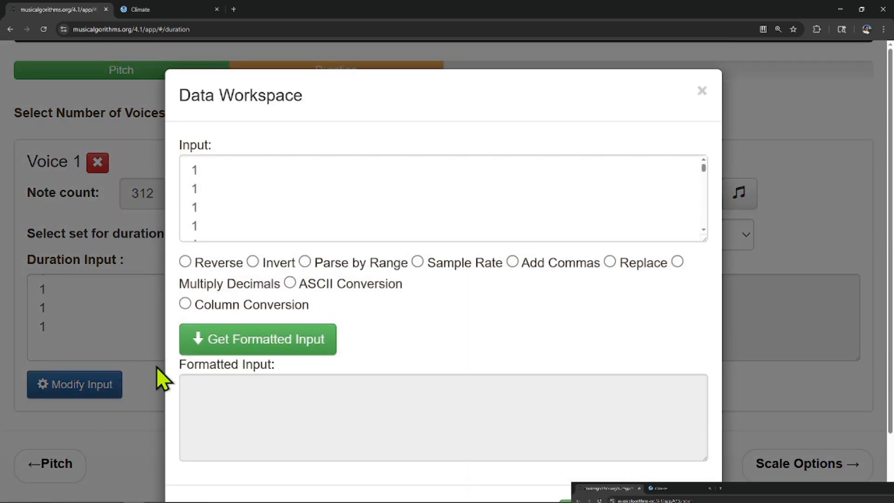
Convert the duration data to a comma-separated list with Column Conversion using column number 1 and decimal precision 0, and apply it.
left_click(513, 263)
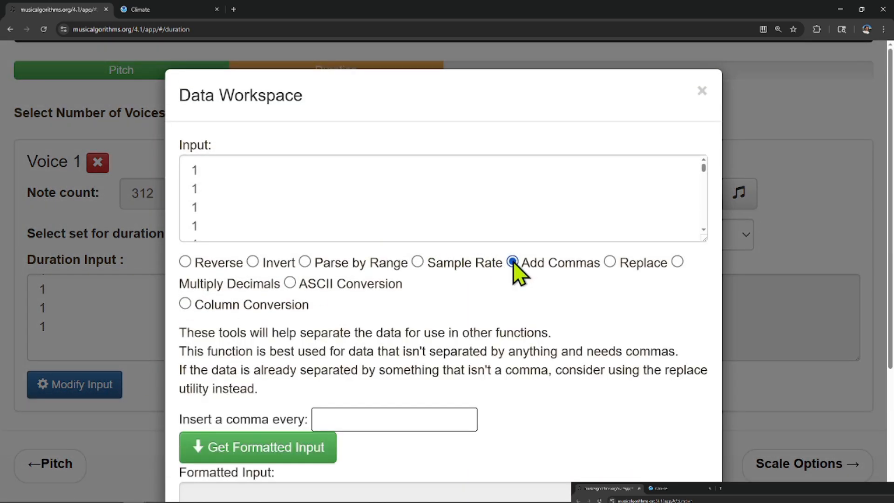
left_click(185, 304)
left_click(317, 363)
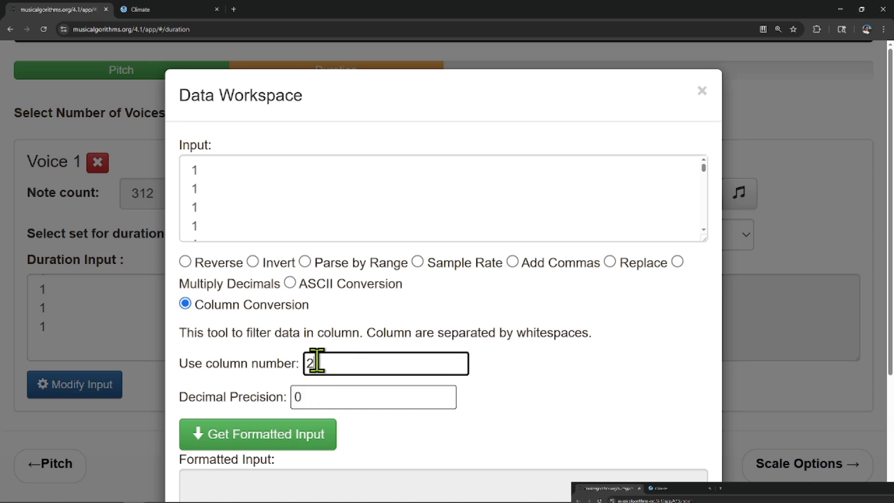
double_click(317, 362)
type("1")
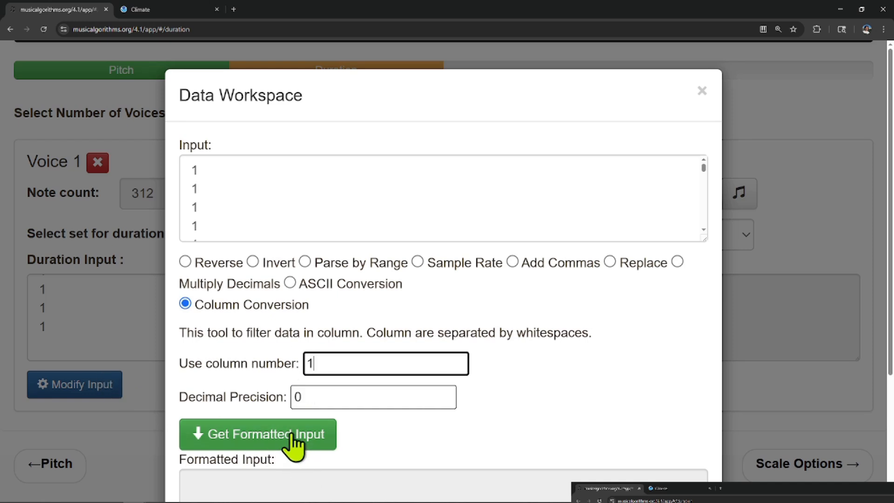
left_click(293, 438)
scroll(361, 415, "down", 3)
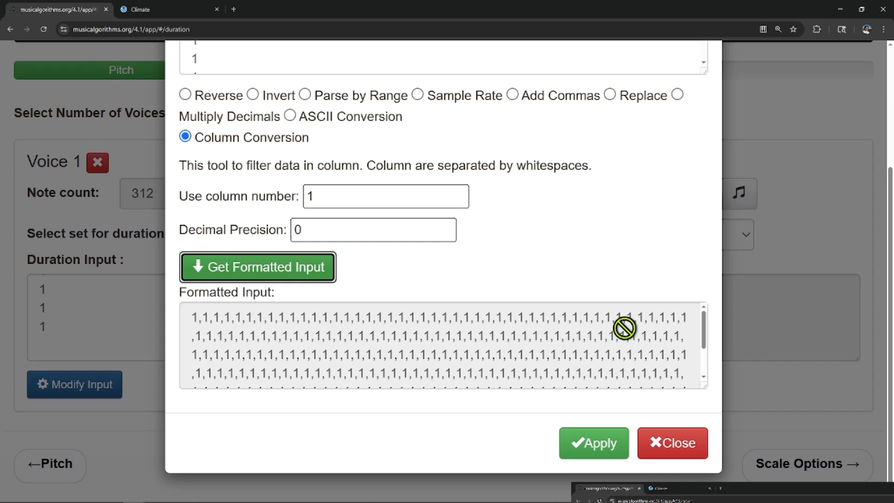
left_click(598, 445)
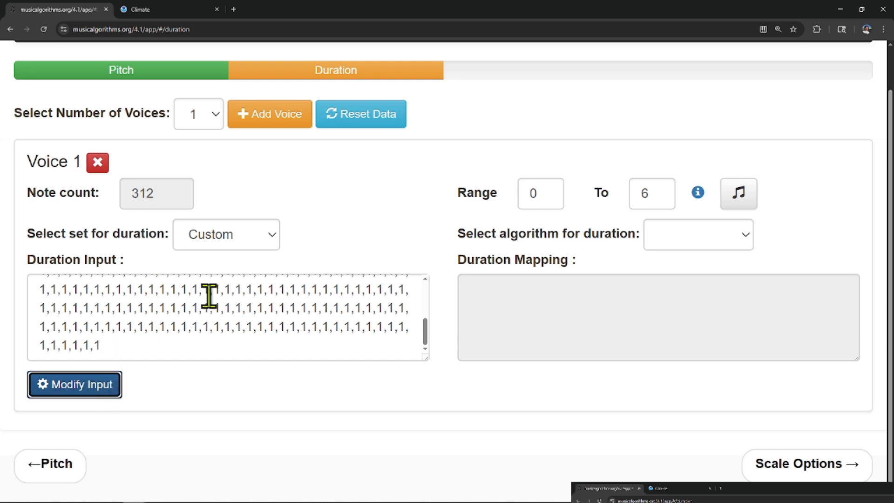
Check the rhythm reference for the duration range, close it and set Voice 1's duration algorithm to Logarithmic.
left_click(739, 193)
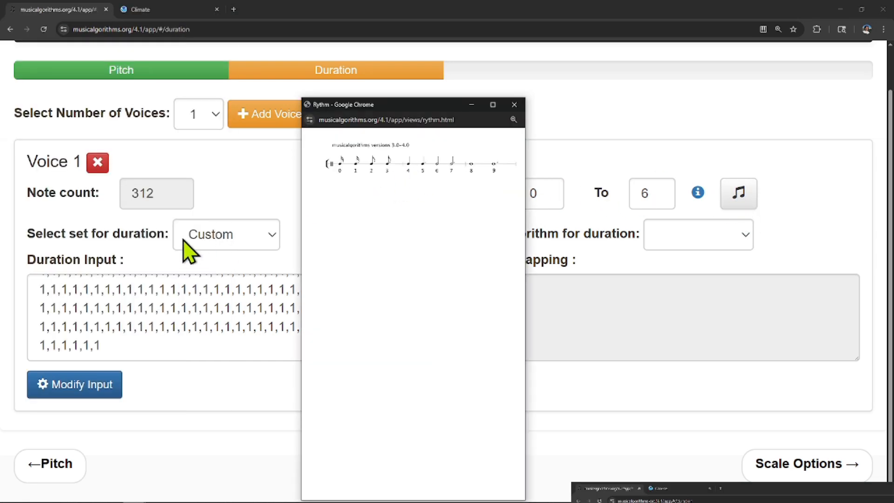
left_click(514, 104)
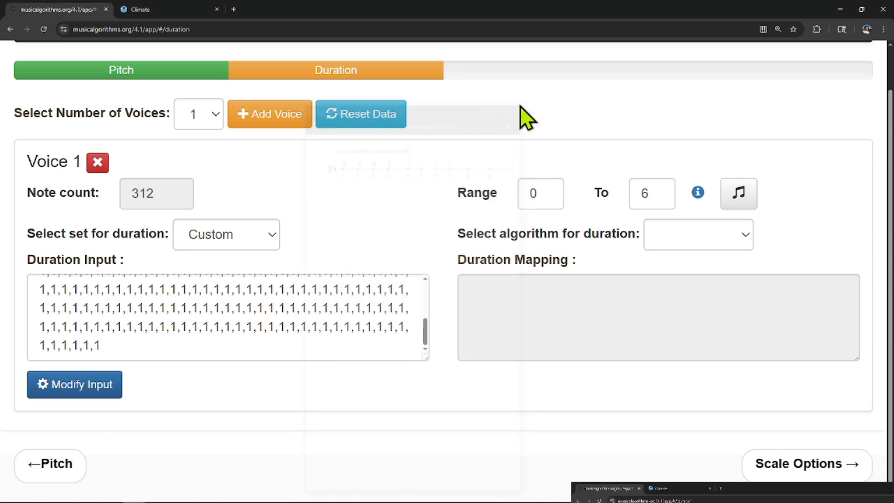
left_click(747, 237)
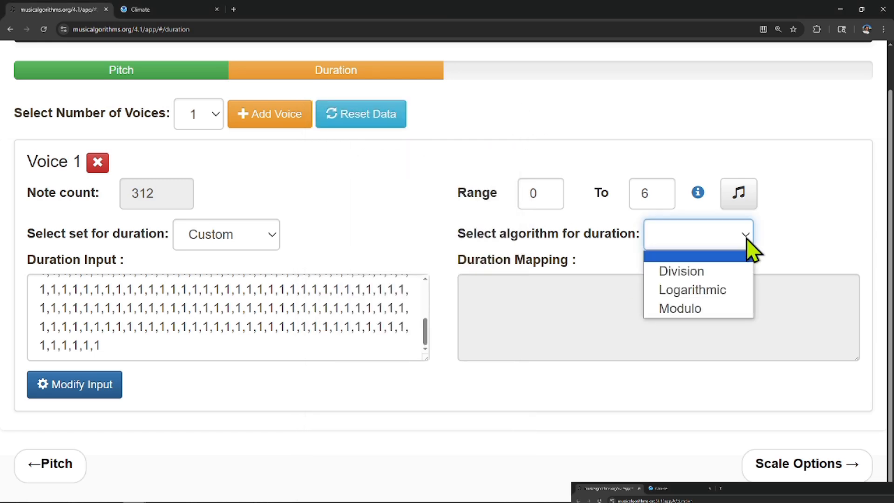
left_click(742, 291)
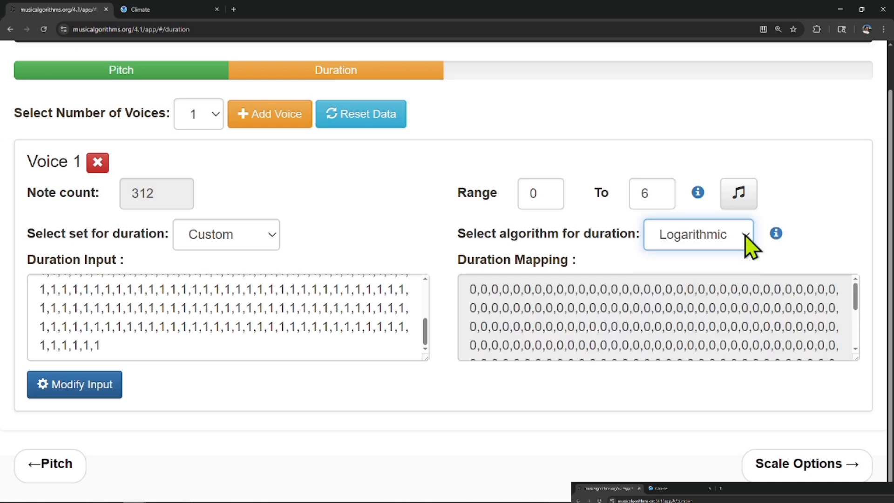
Try the Division and Modulo algorithms for Voice 1's duration mapping, and switch back to Logarithmic.
left_click(695, 238)
left_click(724, 260)
left_click(740, 236)
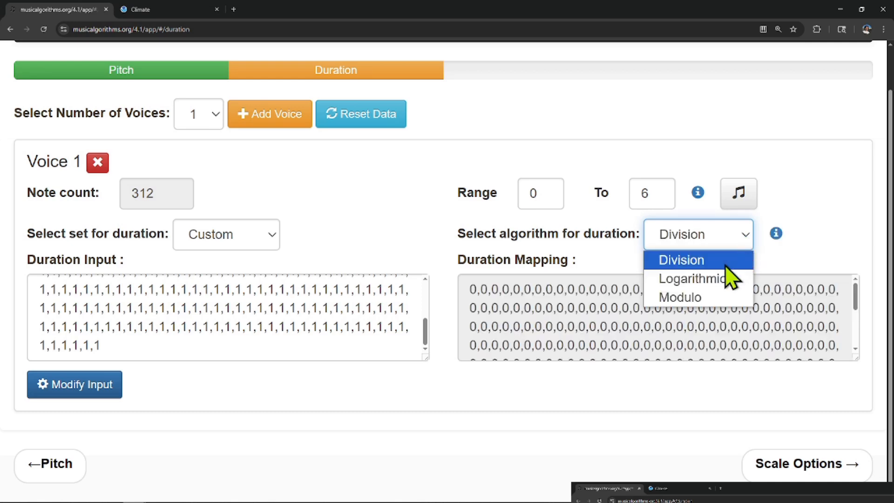
left_click(705, 294)
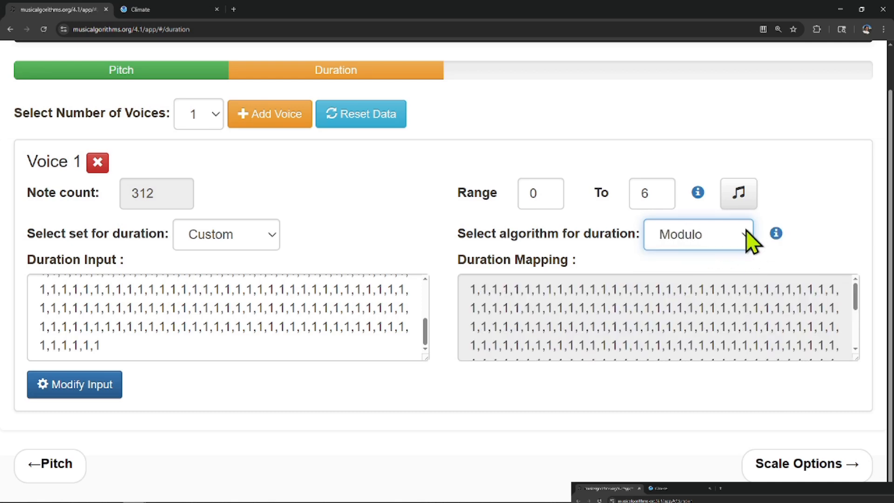
left_click(746, 235)
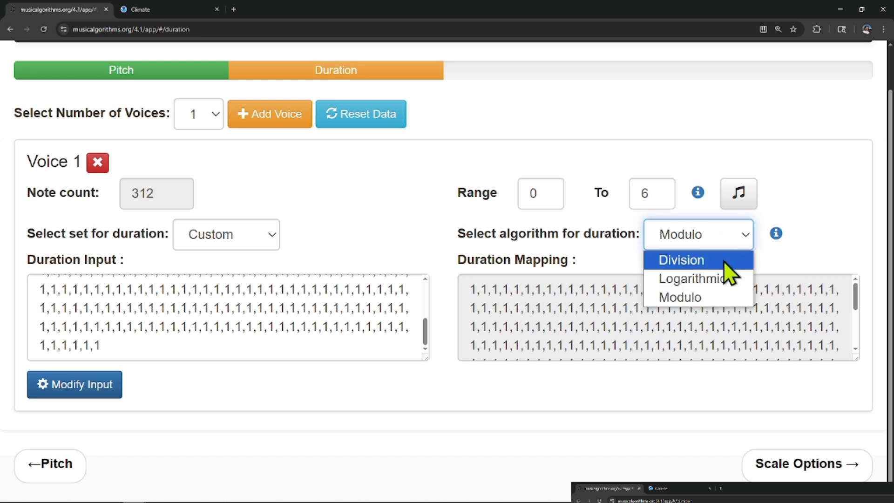
left_click(719, 280)
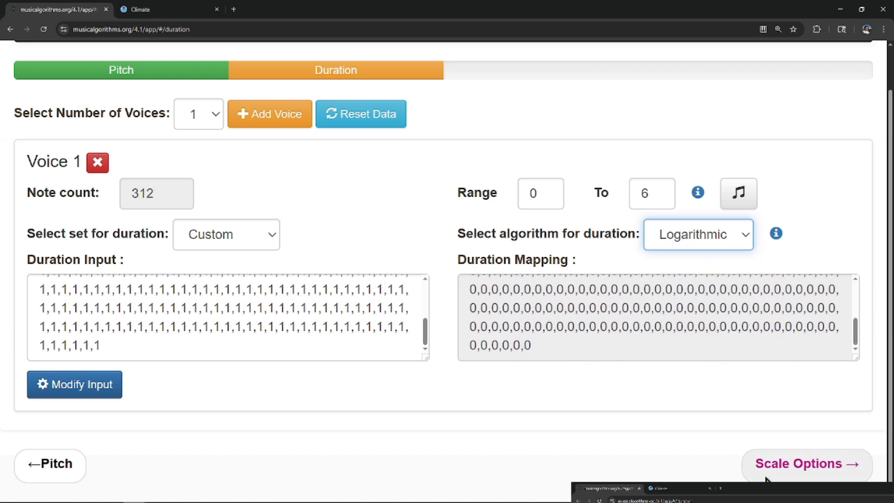
Proceed to the Scale Options page and scale Voice 1 by Major in the key of C.
left_click(798, 470)
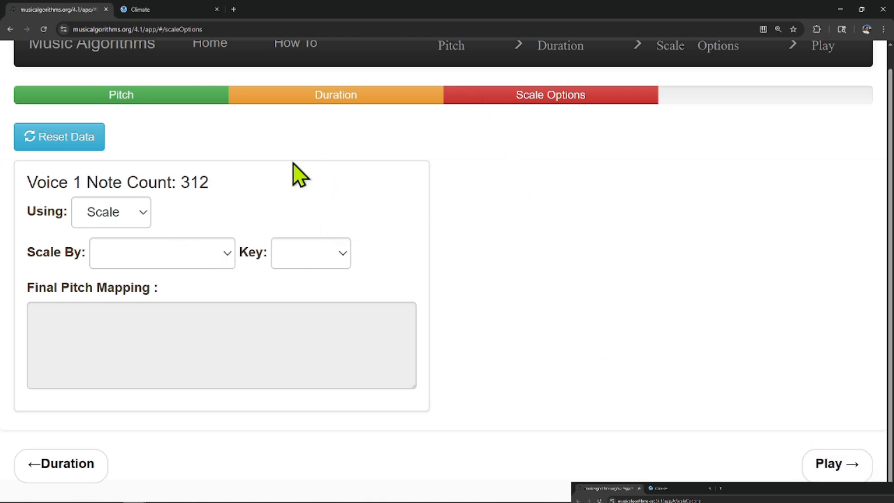
left_click(222, 255)
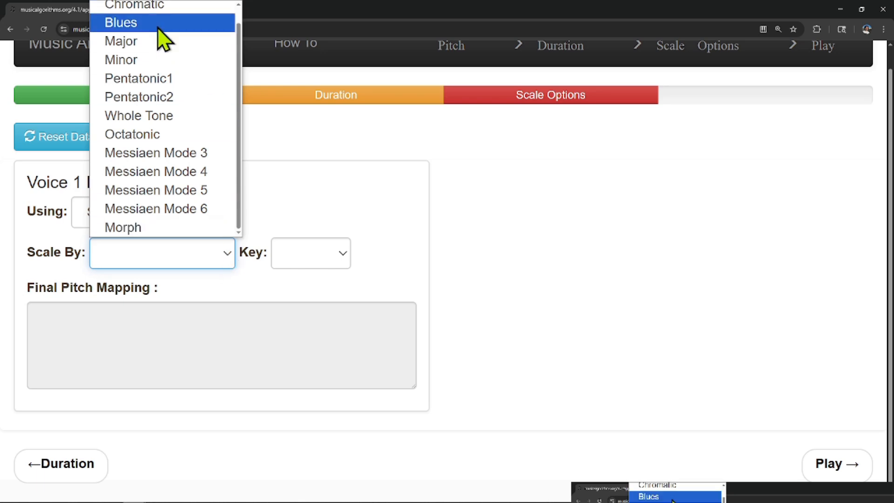
left_click(162, 59)
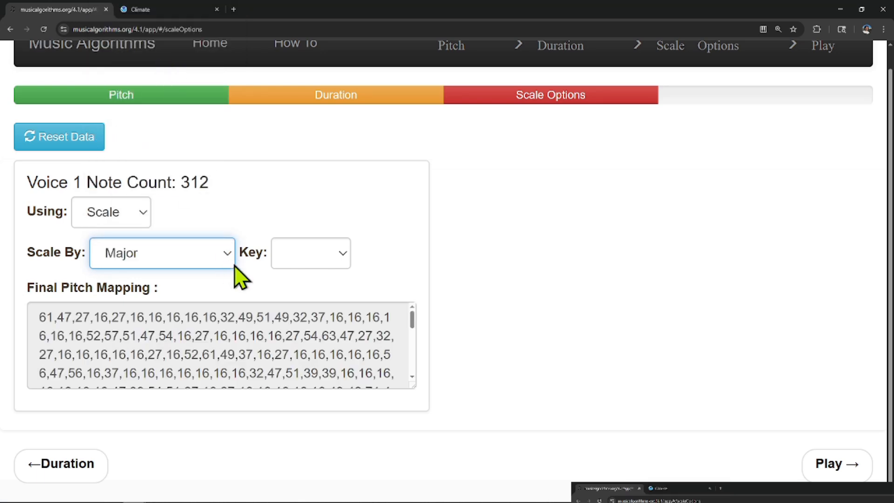
left_click(343, 256)
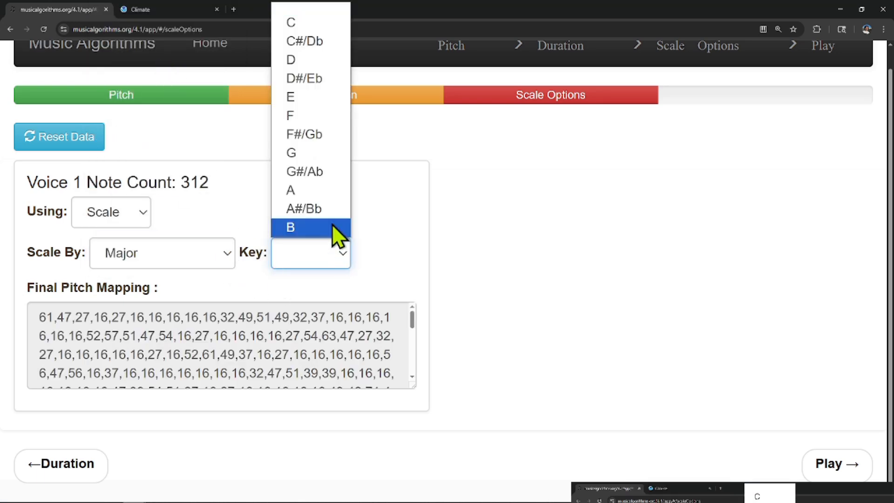
left_click(293, 22)
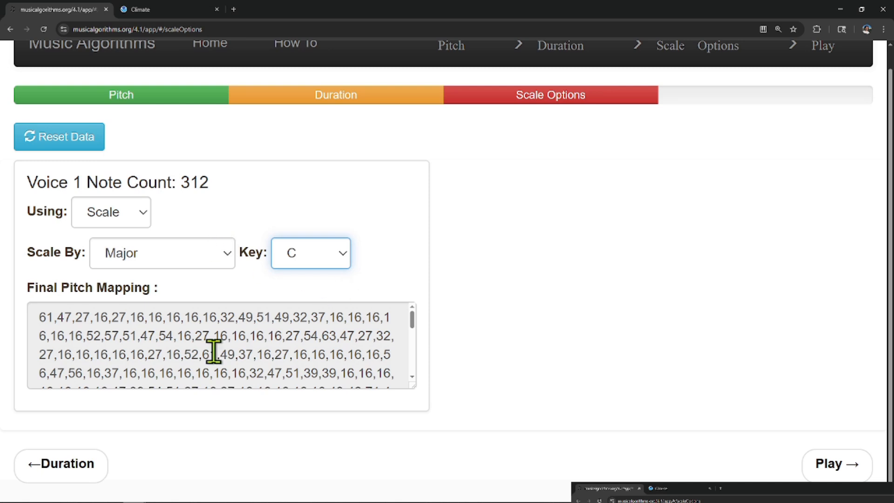
Proceed to the Play page, play the whole piece and view the notes on the piano keyboard.
left_click(851, 473)
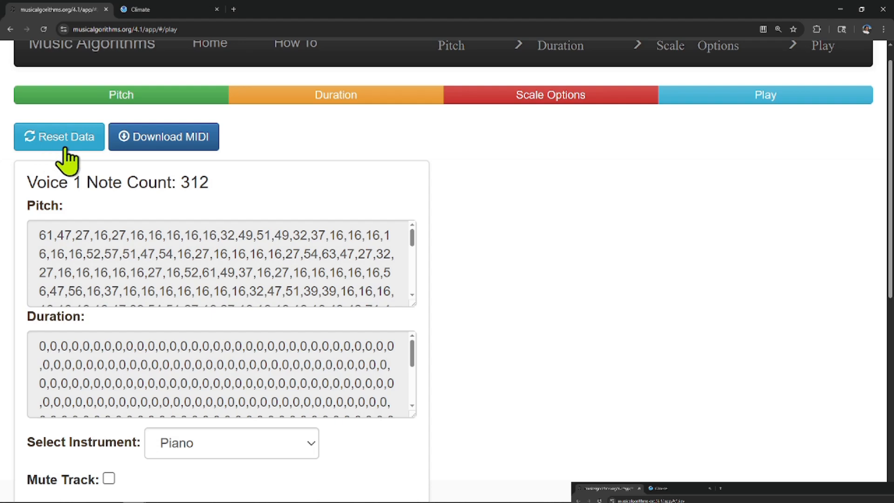
scroll(144, 137, "down", 5)
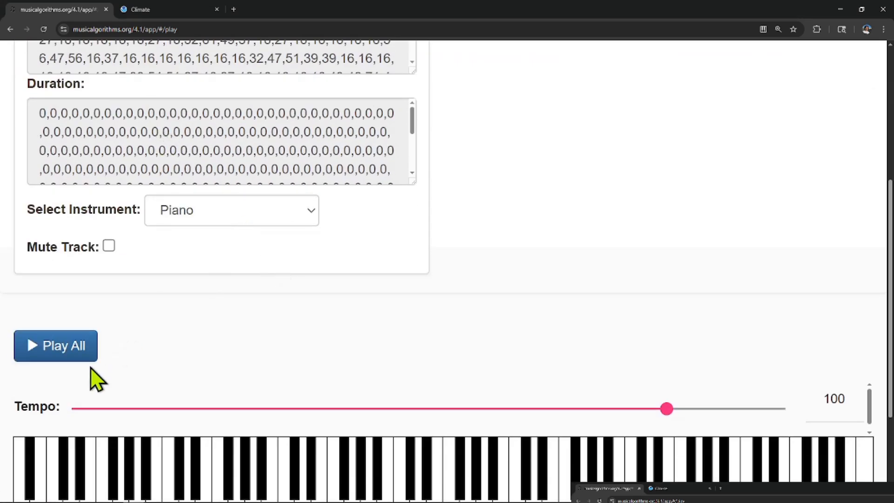
left_click(52, 353)
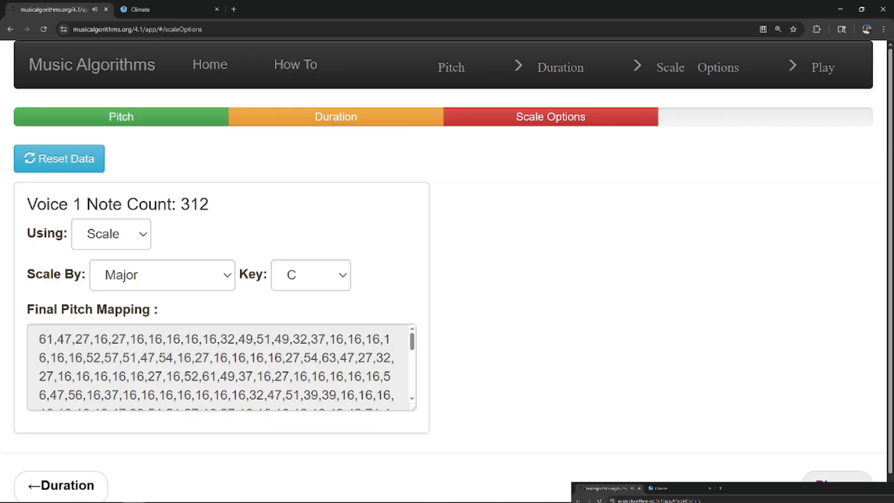
left_click(824, 486)
scroll(589, 340, "down", 8)
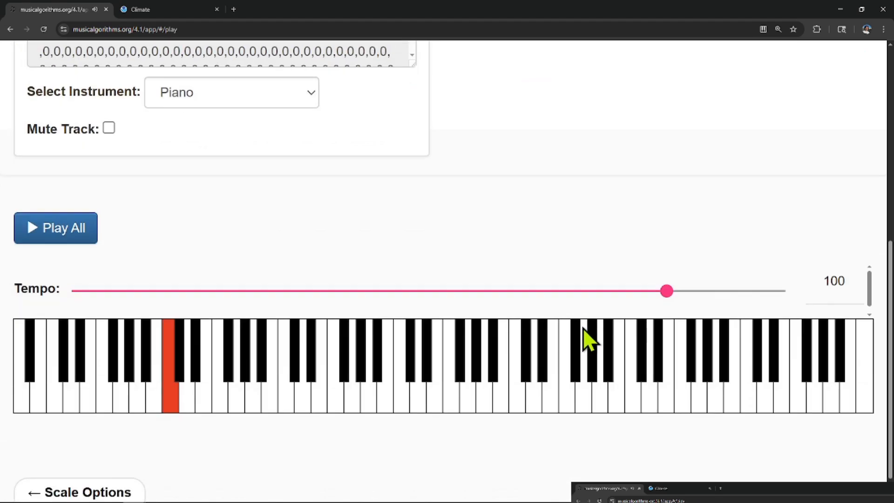
Start downloading the piece as a MIDI file and cancel the save.
scroll(589, 339, "up", 8)
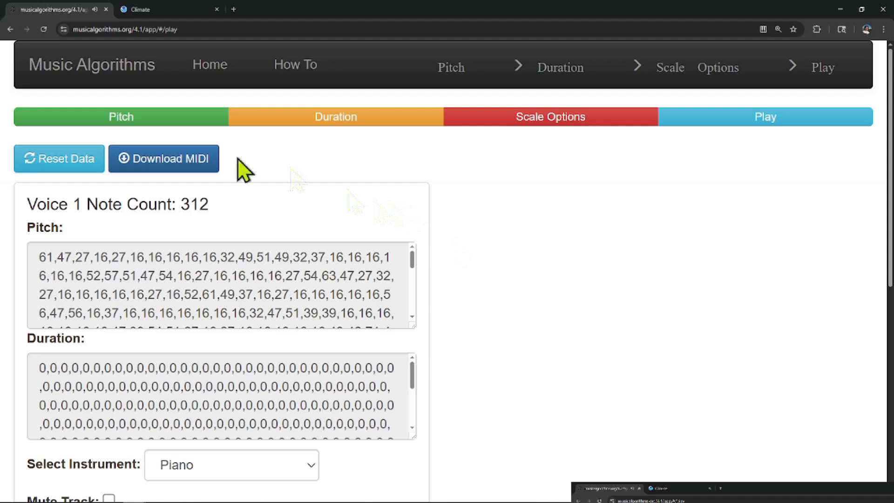
left_click(173, 167)
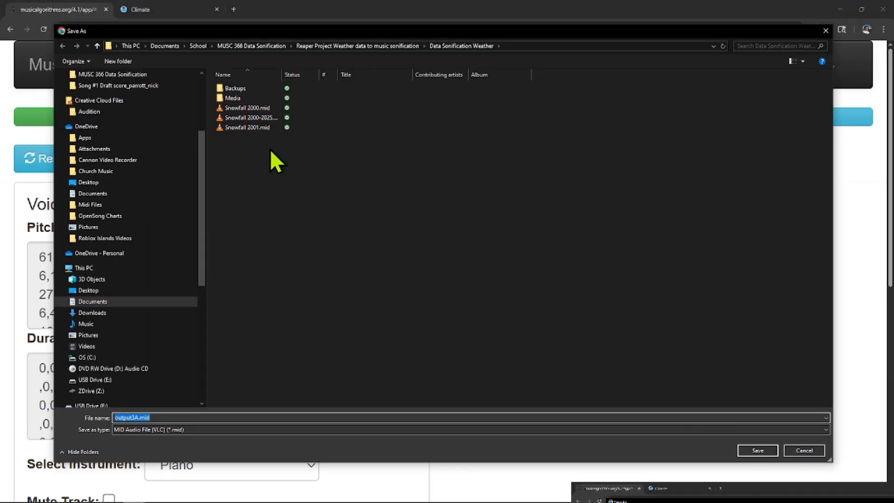
left_click(804, 450)
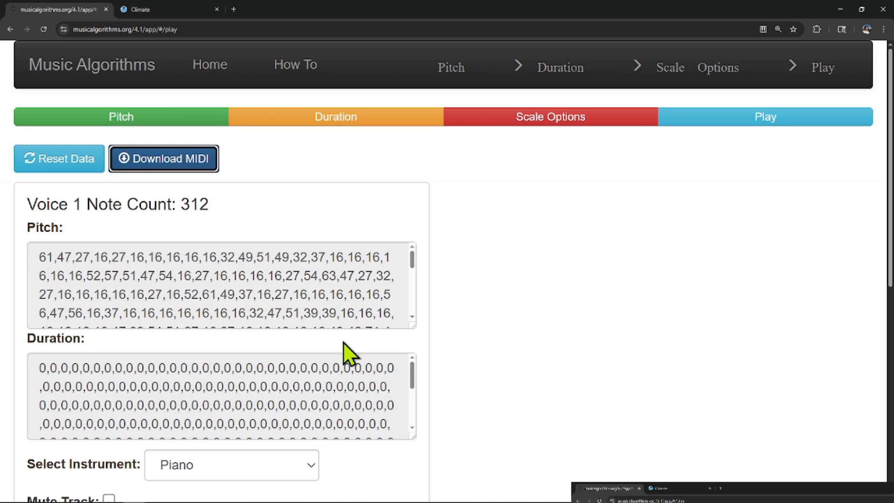
scroll(641, 417, "down", 4)
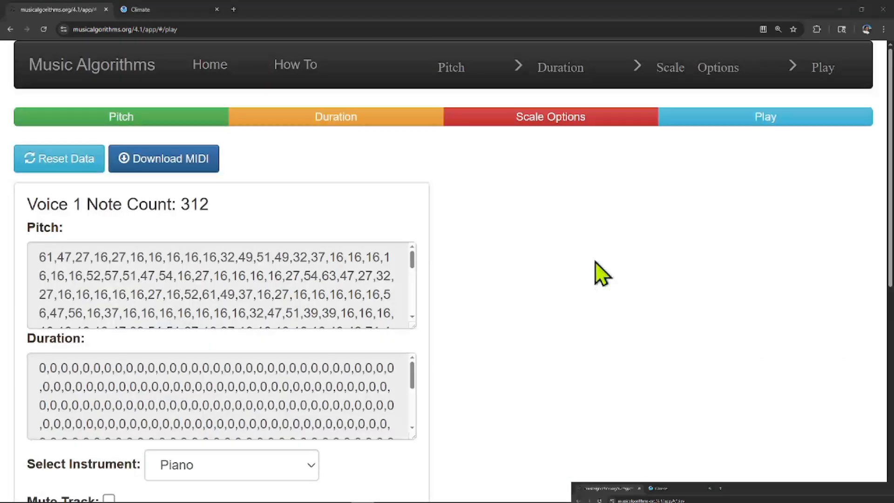